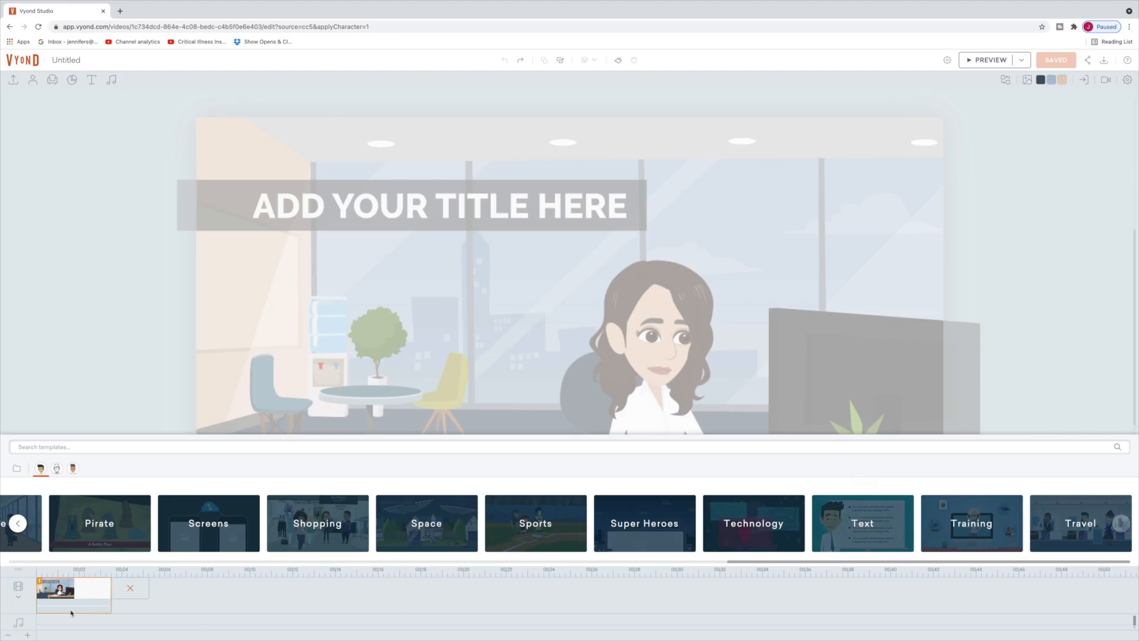
Browse the scene templates and apply the Home template showing a woman at a desk with studio lights and a blue backdrop.
click(18, 523)
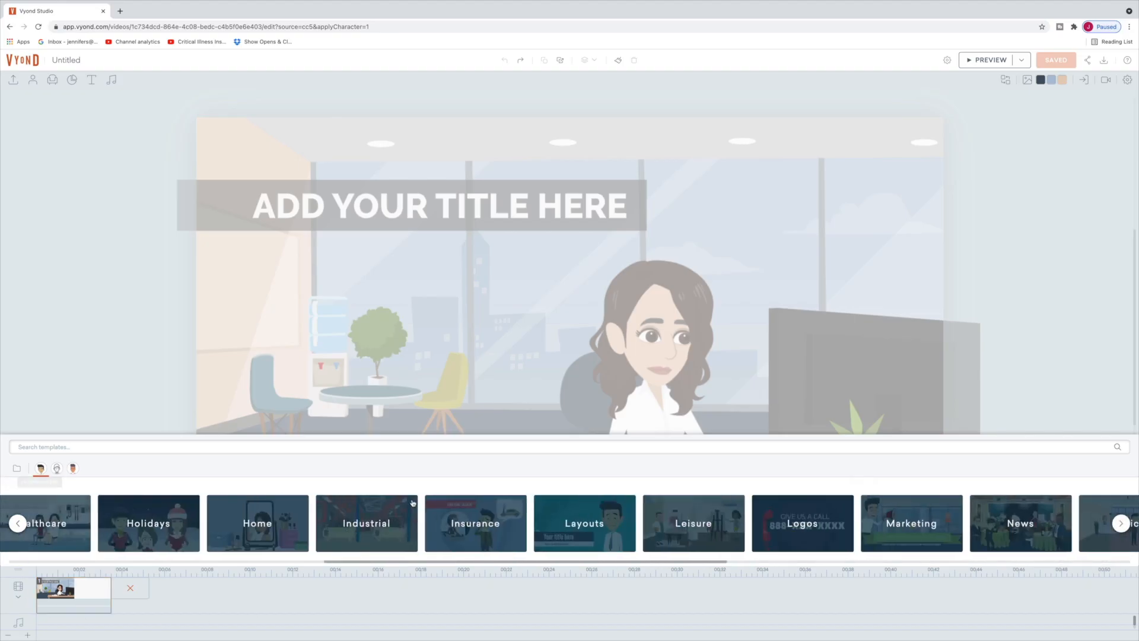
click(12, 524)
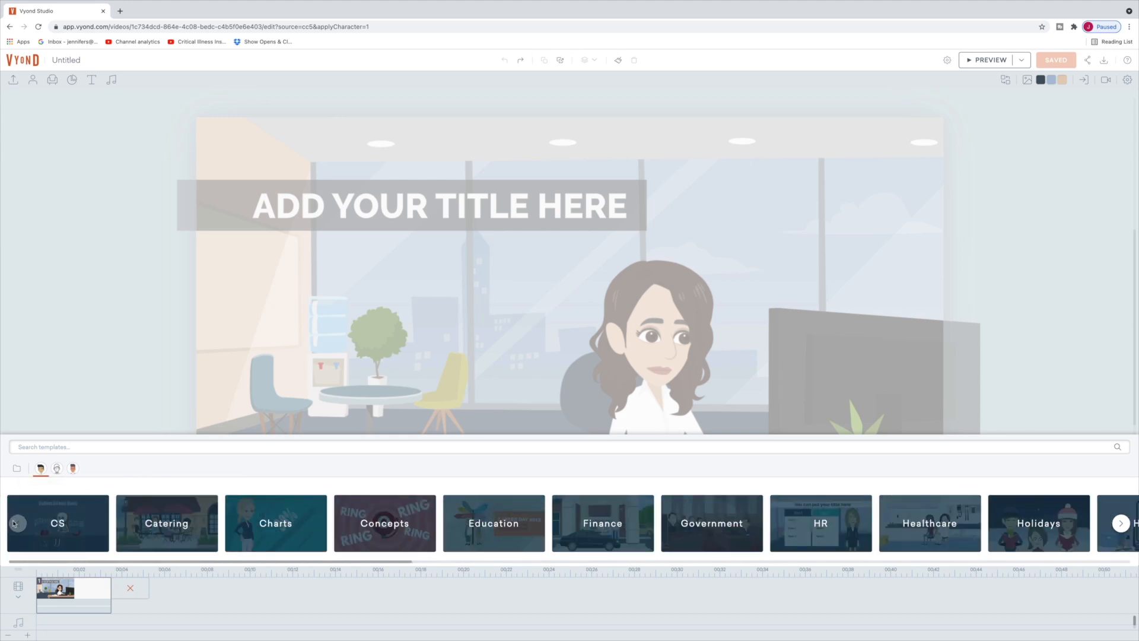
click(1129, 530)
click(1122, 524)
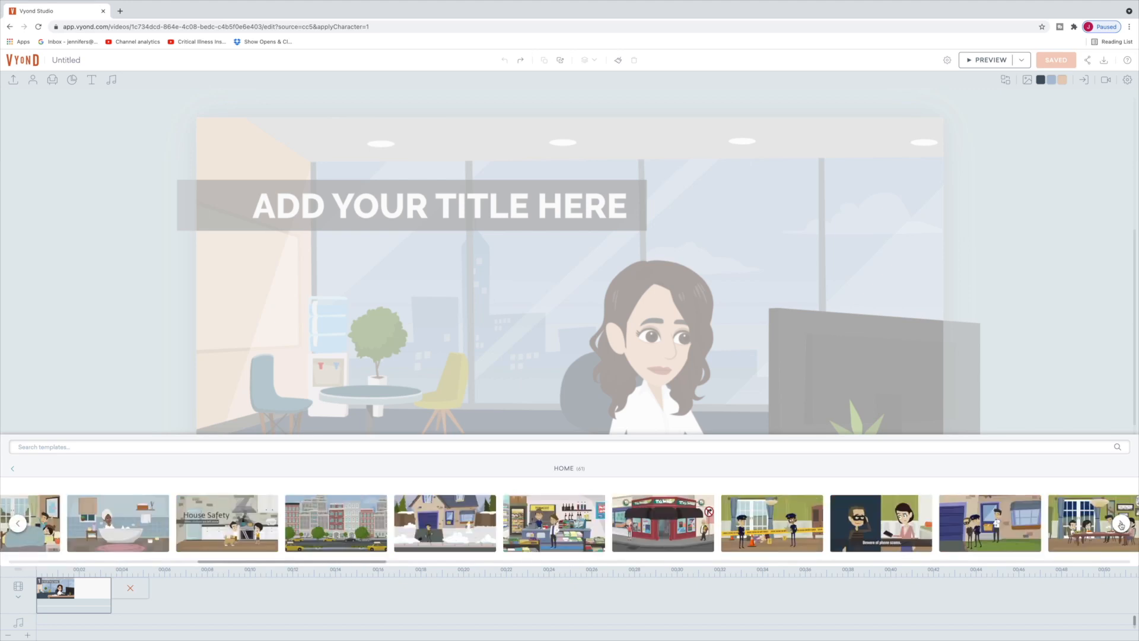
click(1122, 525)
click(1122, 525)
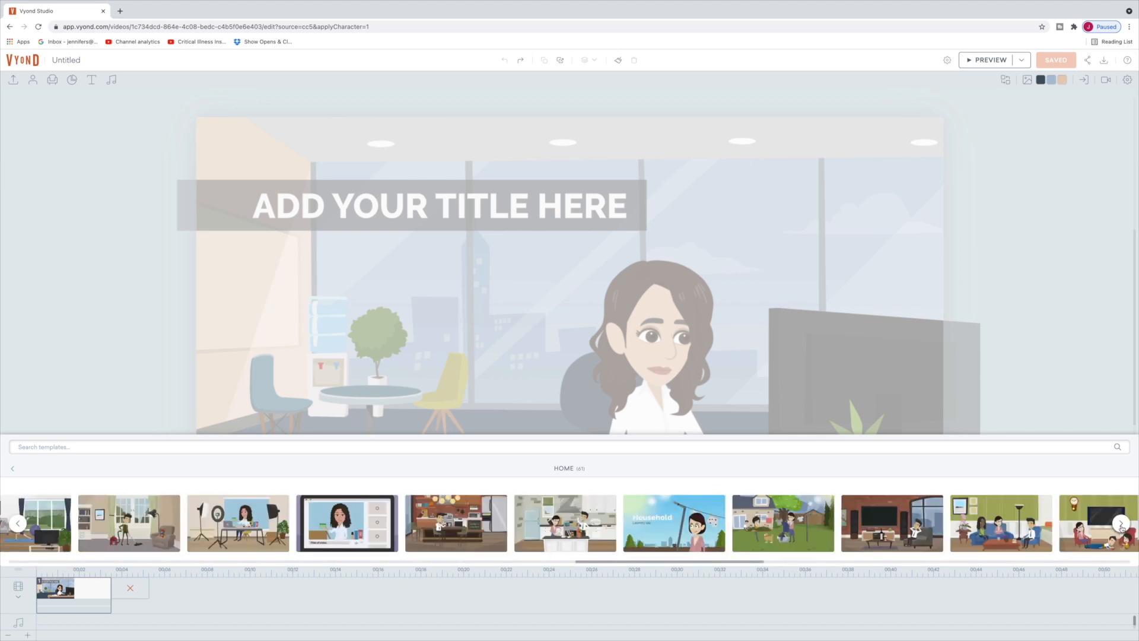
click(231, 515)
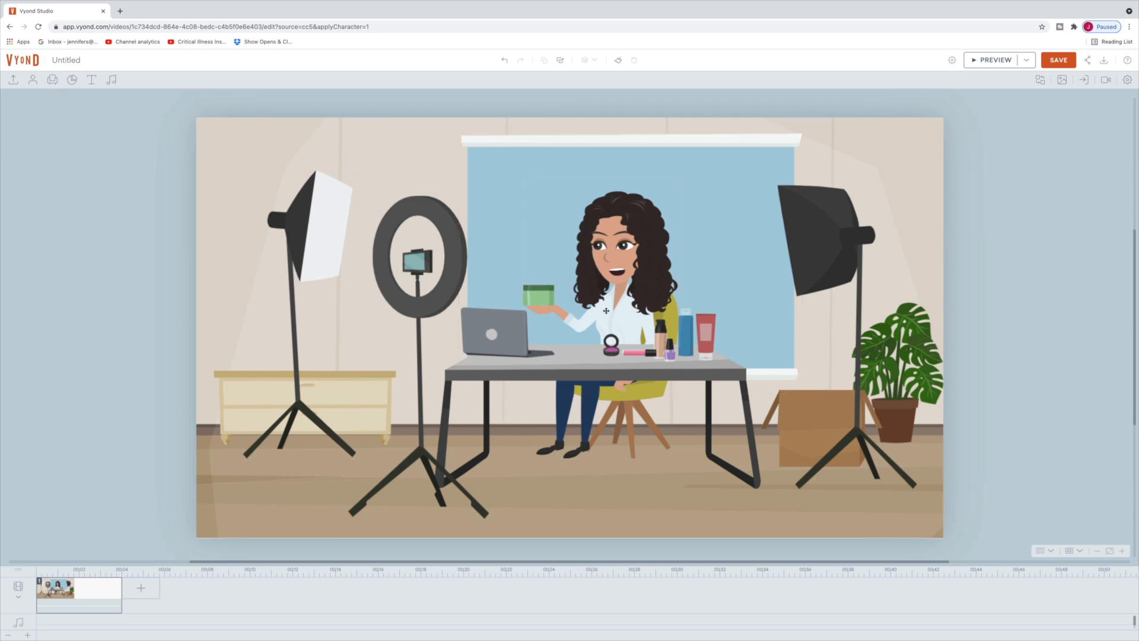
Replace the curly-haired woman at the desk with the saved character in the white blouse and black trousers.
click(630, 242)
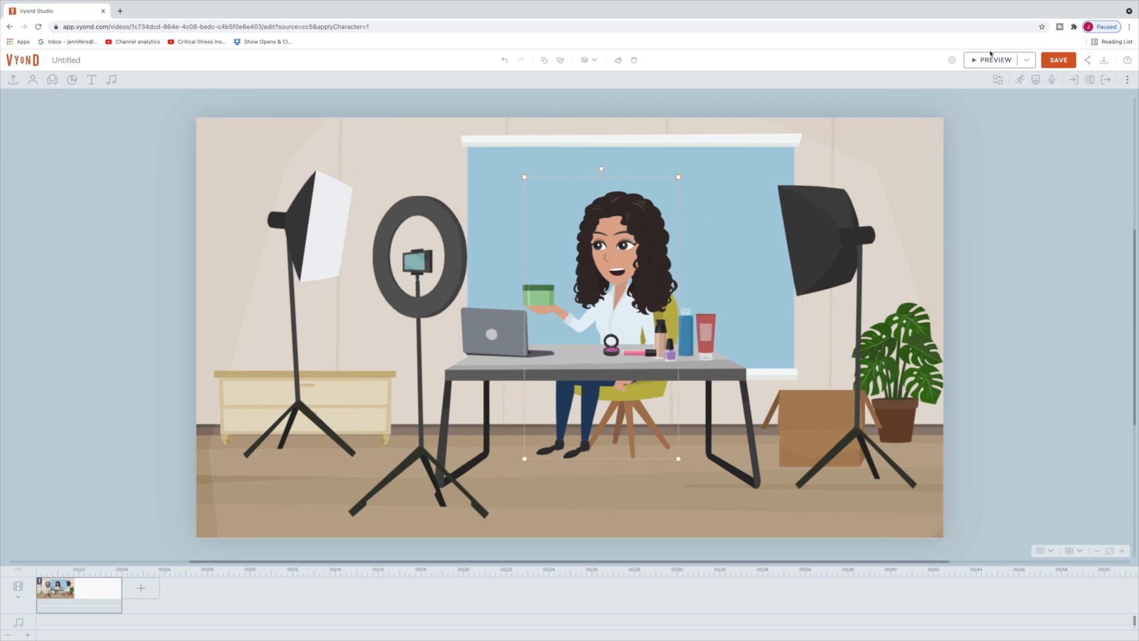
click(998, 80)
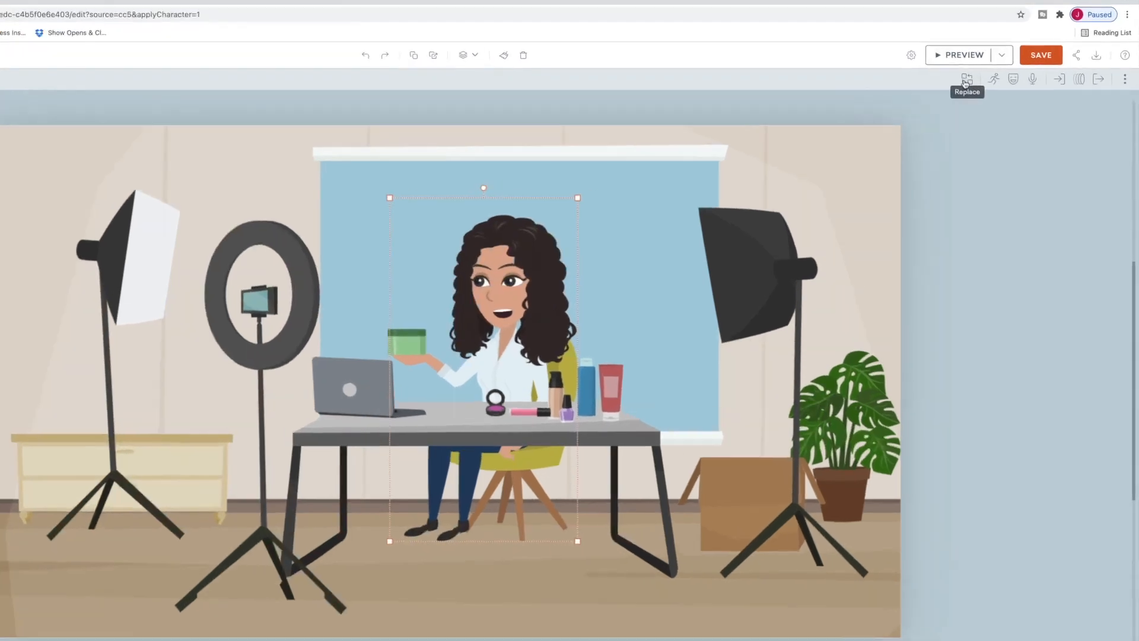
click(998, 80)
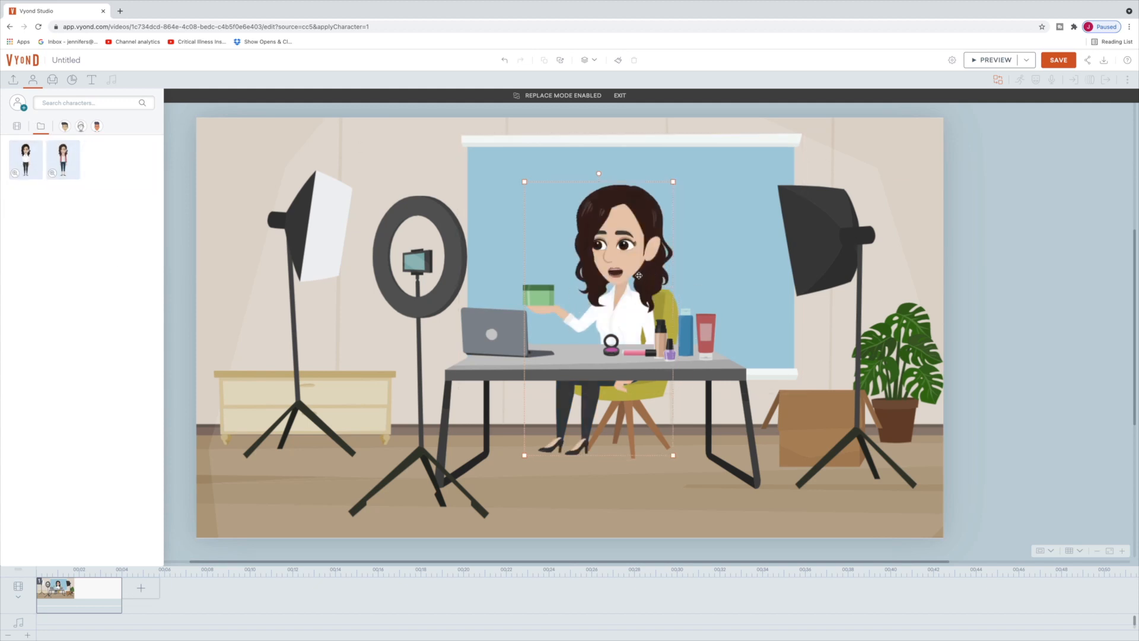
key(ctrl+z)
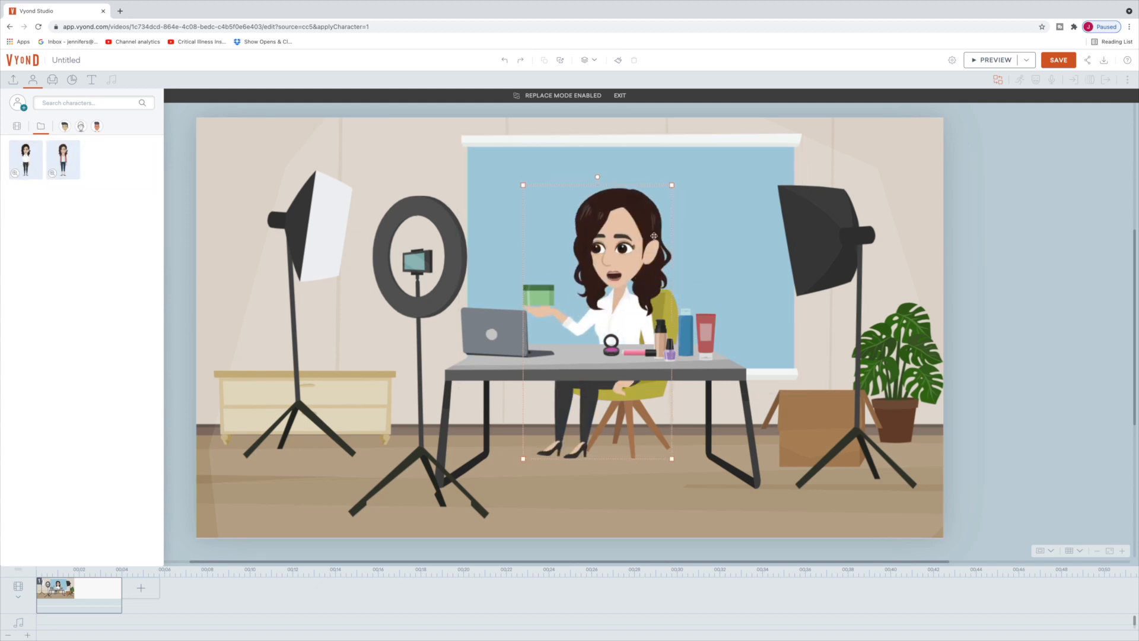
click(1000, 80)
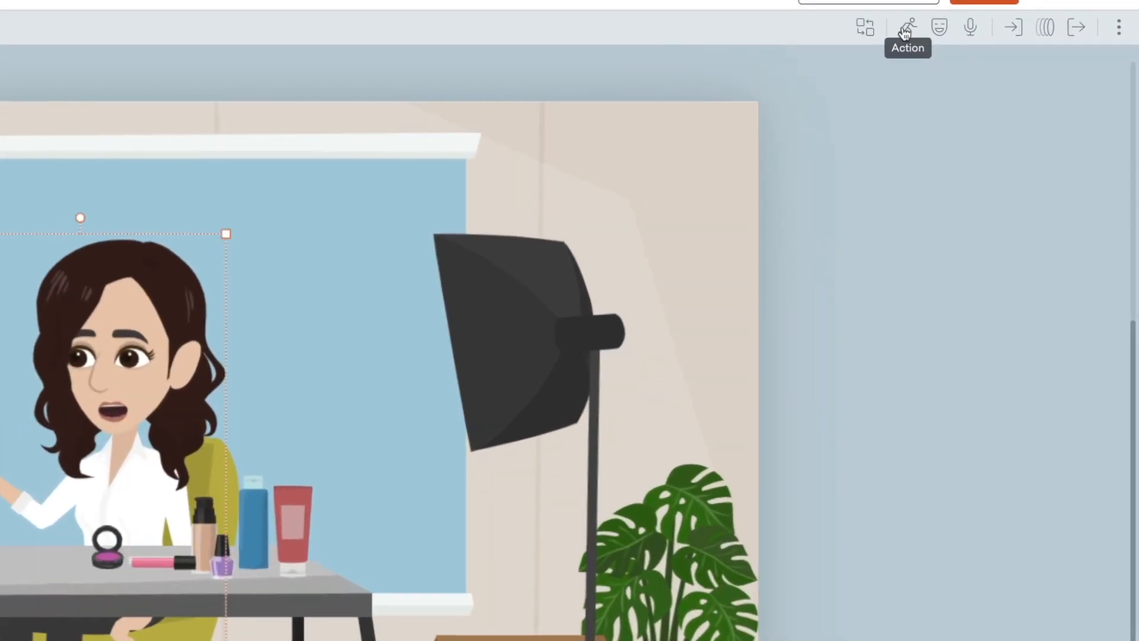
Change the woman's action to Walking, preview the animation, and shift her slightly downward in the scene.
click(905, 29)
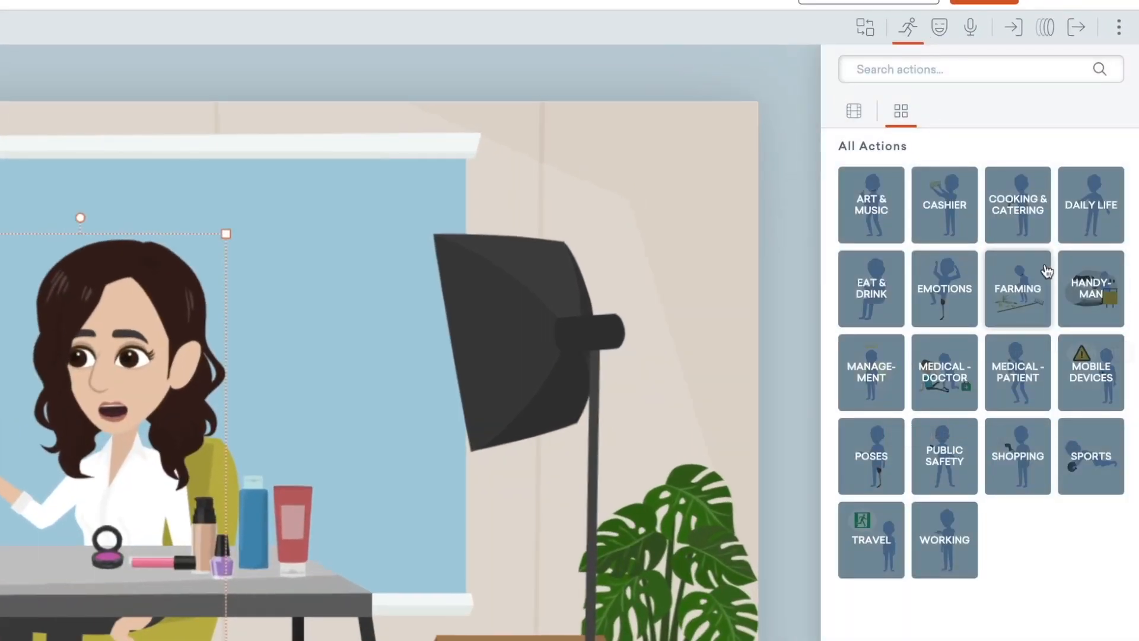
click(854, 111)
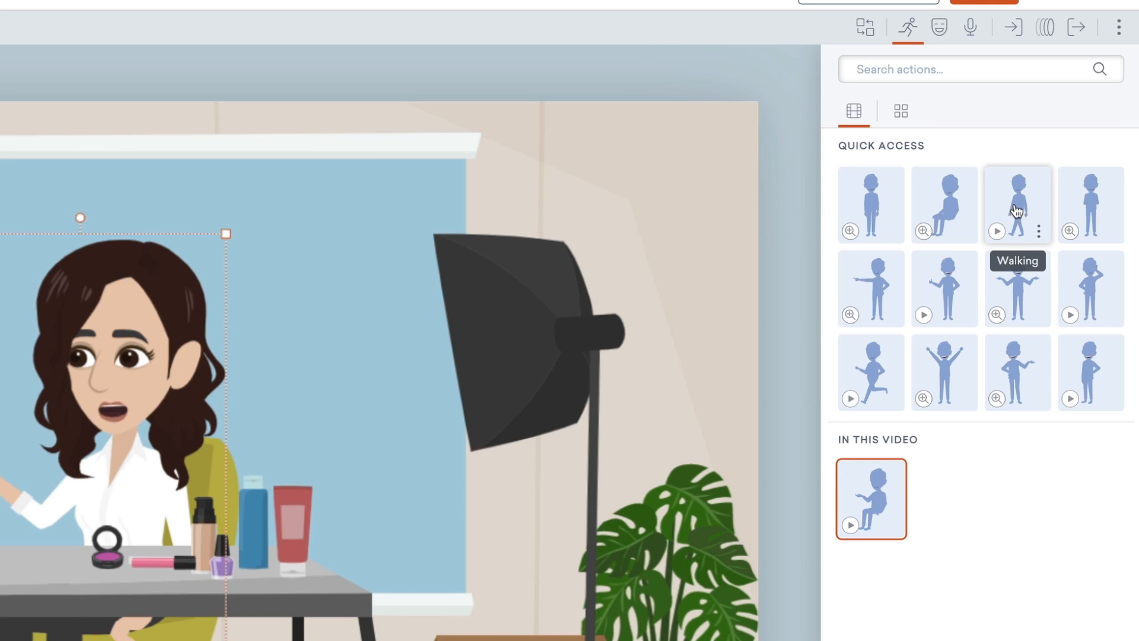
click(1016, 211)
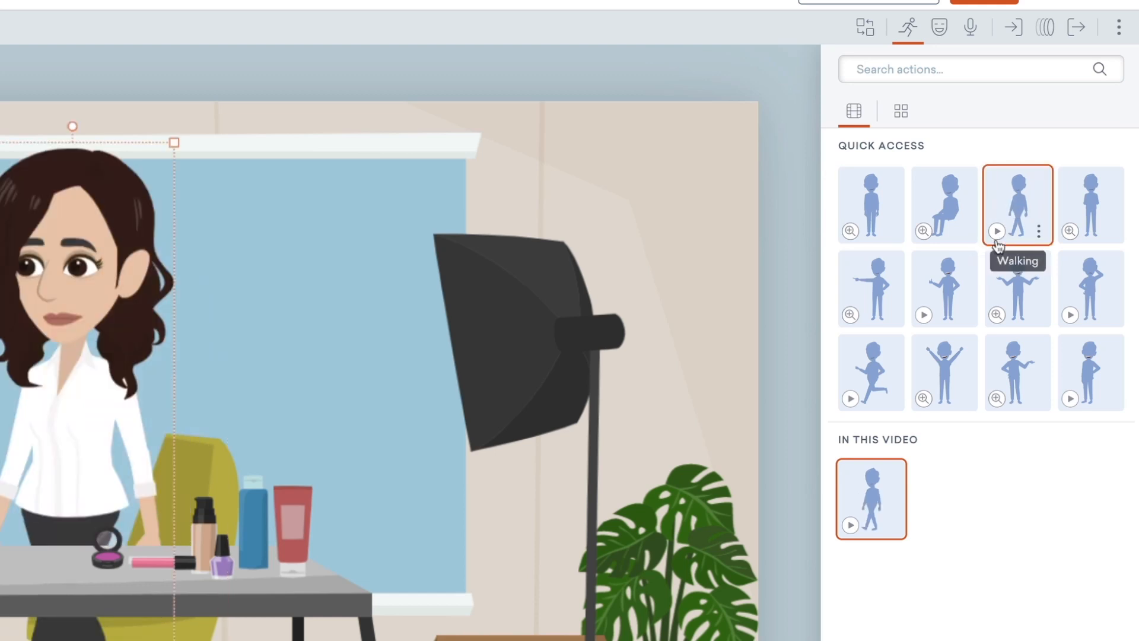
click(997, 231)
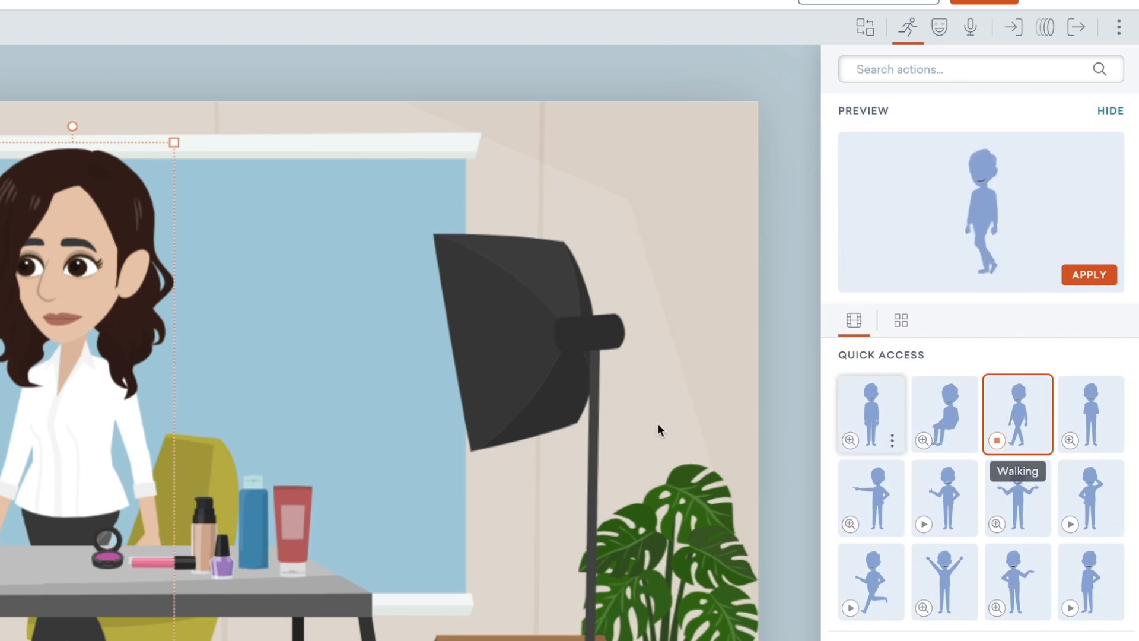
click(328, 168)
click(45, 254)
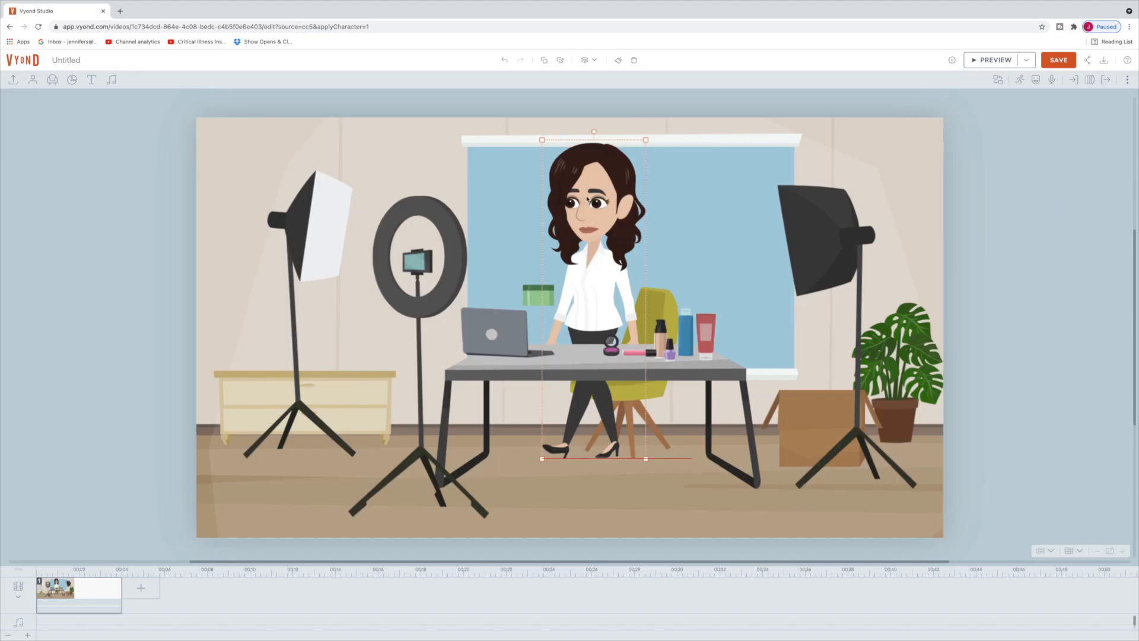
drag(595, 194, 594, 203)
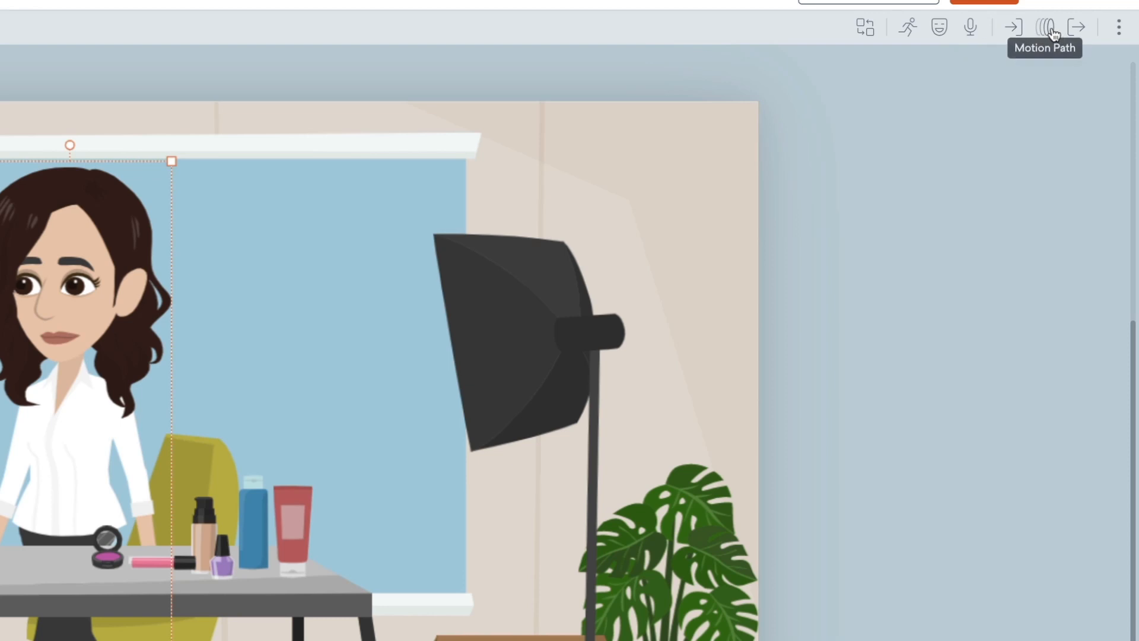
Give the walking woman a straight horizontal motion path running from right to left.
click(1046, 27)
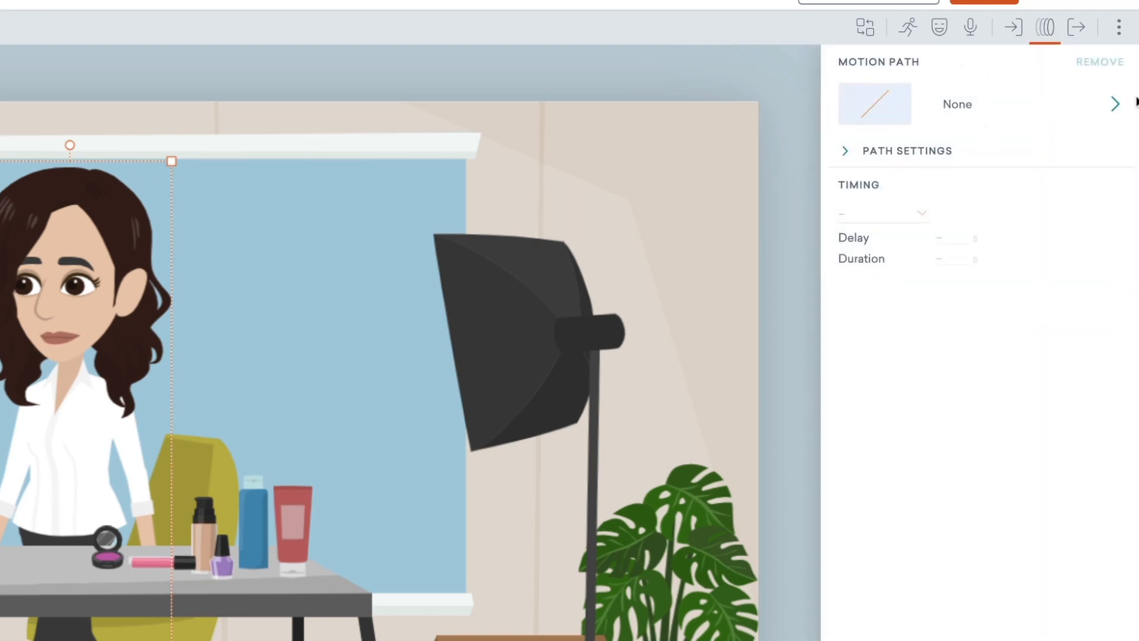
click(1117, 108)
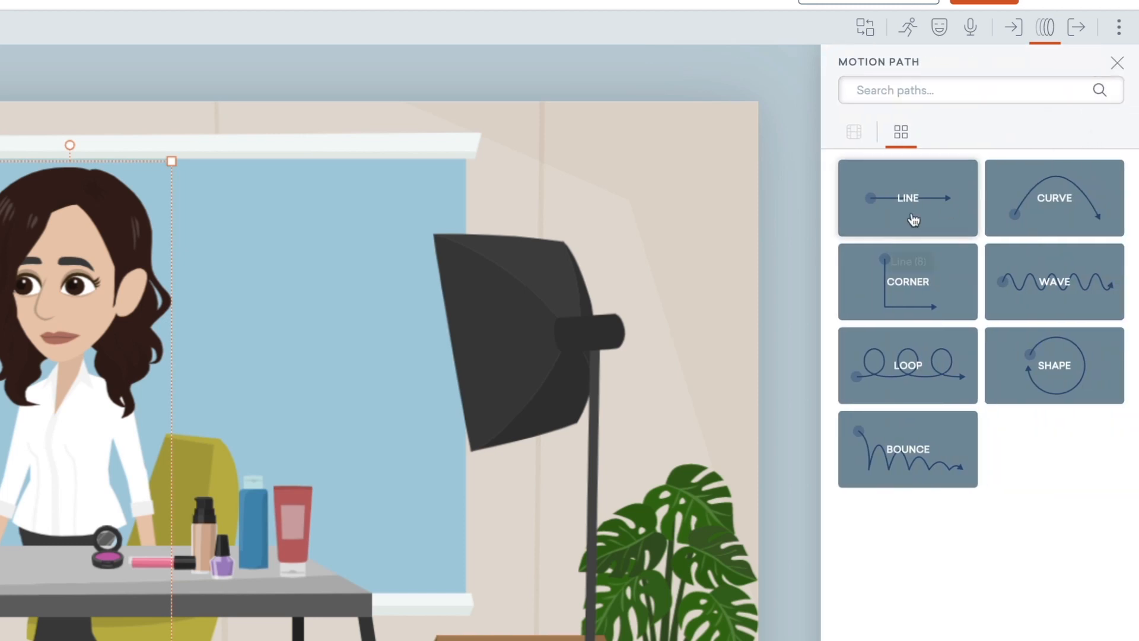
click(914, 210)
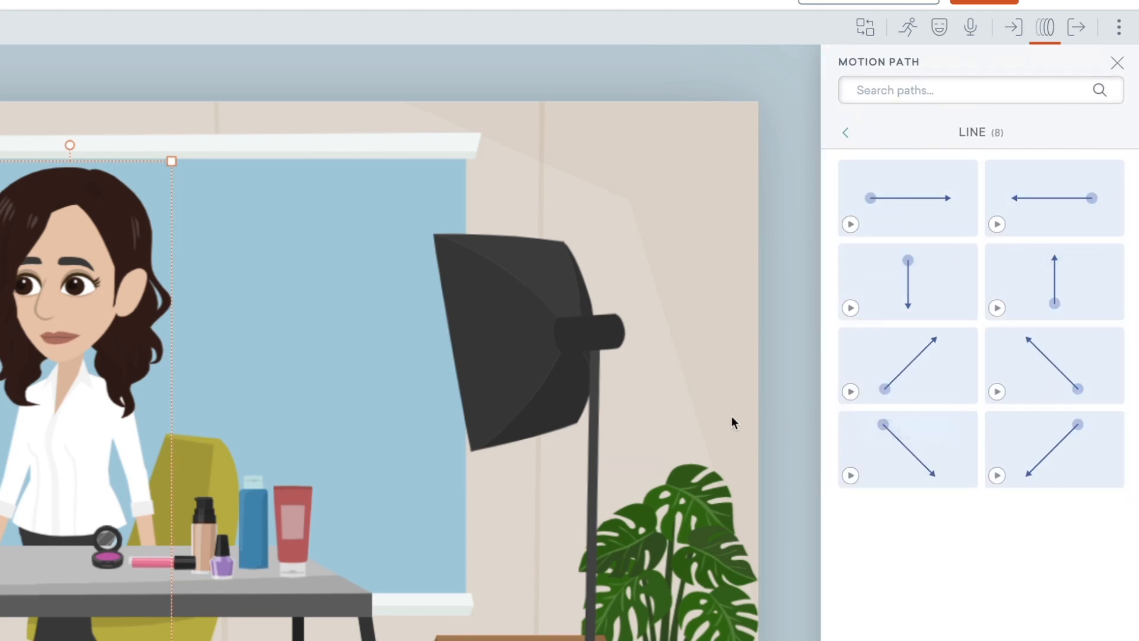
click(1100, 196)
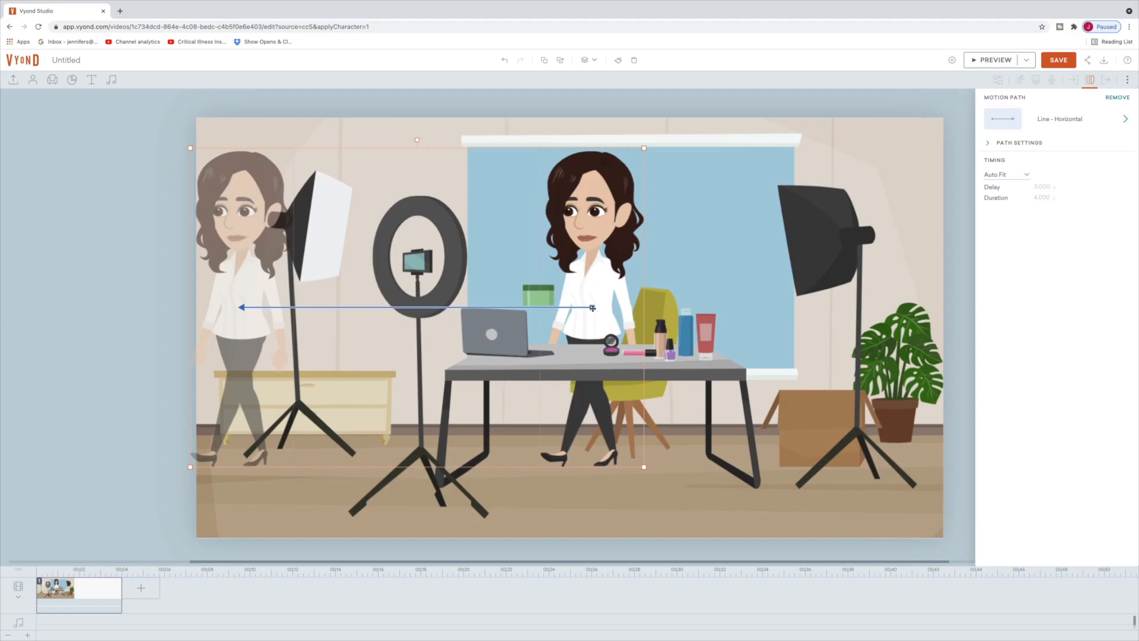
Reposition the motion path to start beyond the scene's right edge and end behind the desk, and preview the walk.
drag(73, 476, 817, 484)
drag(974, 315, 1006, 312)
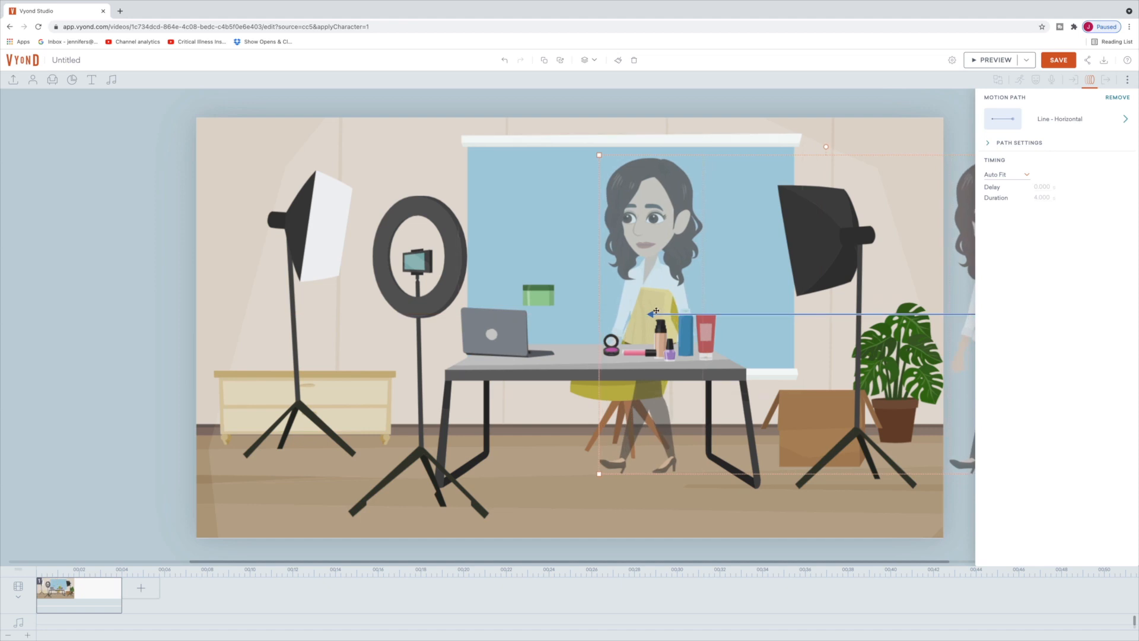
drag(652, 315, 635, 314)
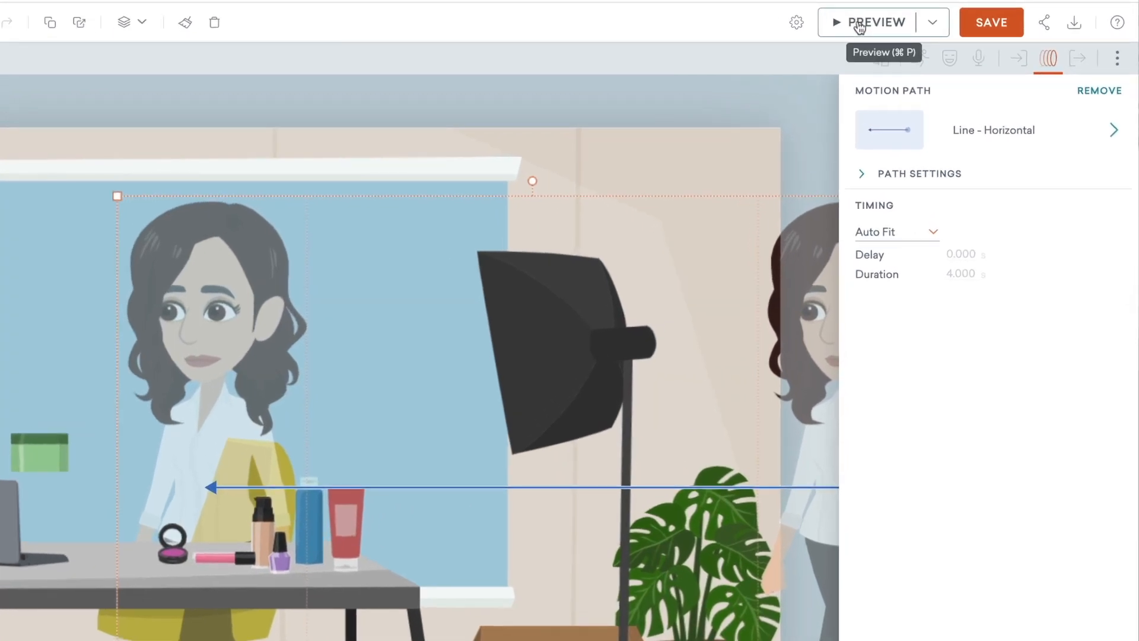
click(859, 23)
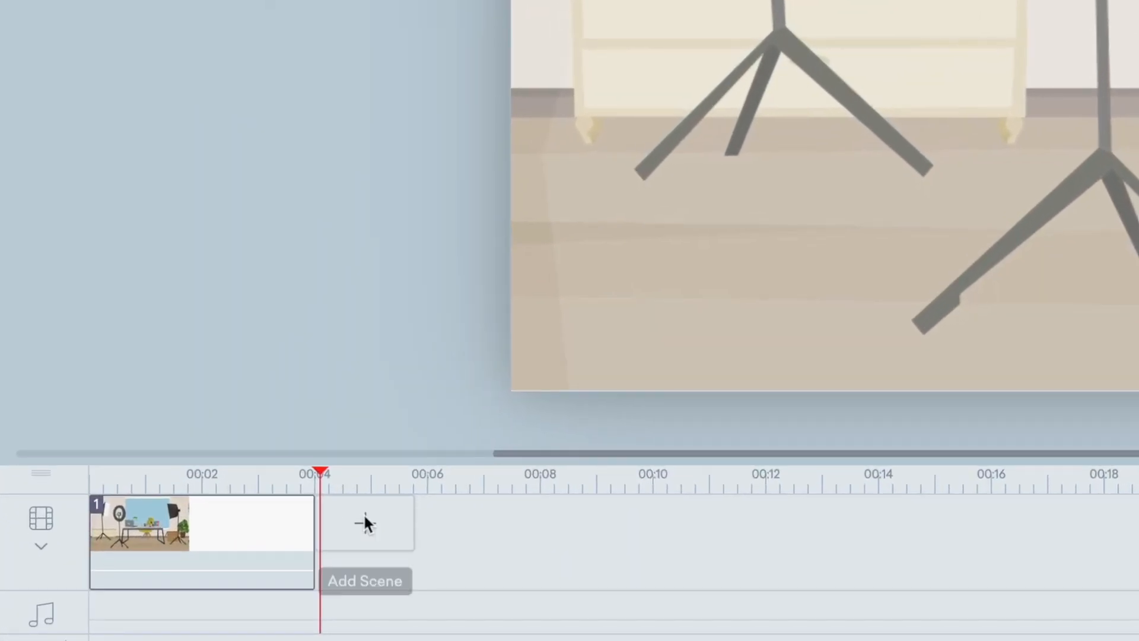
Add a scene that continues the last one, search the woman's actions for "sitting", and apply a sitting-down action.
click(366, 524)
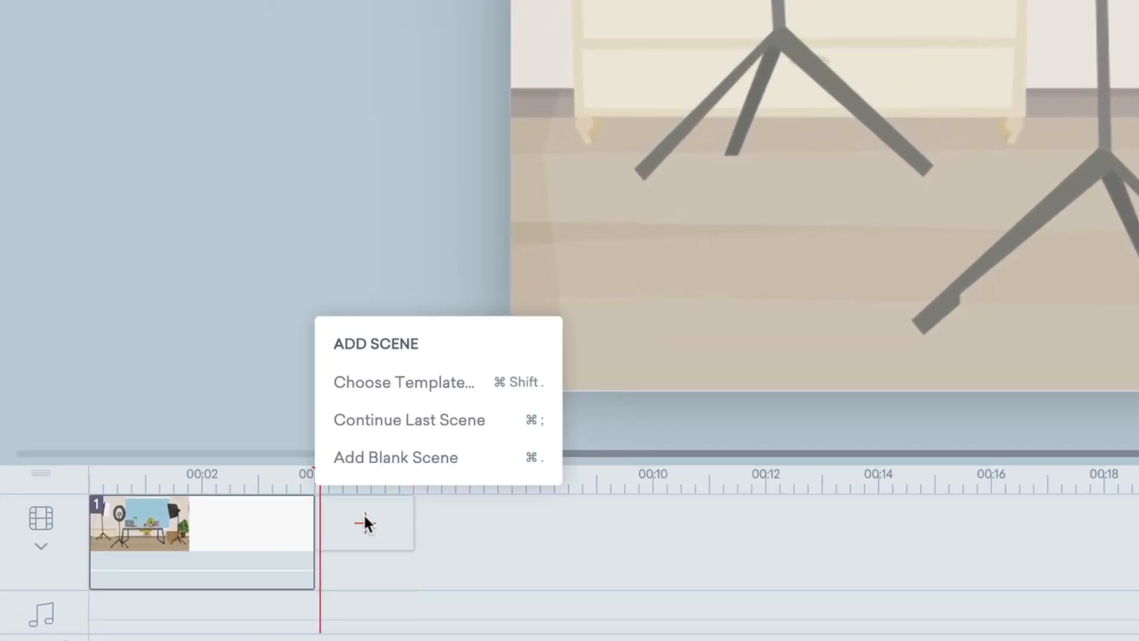
click(396, 422)
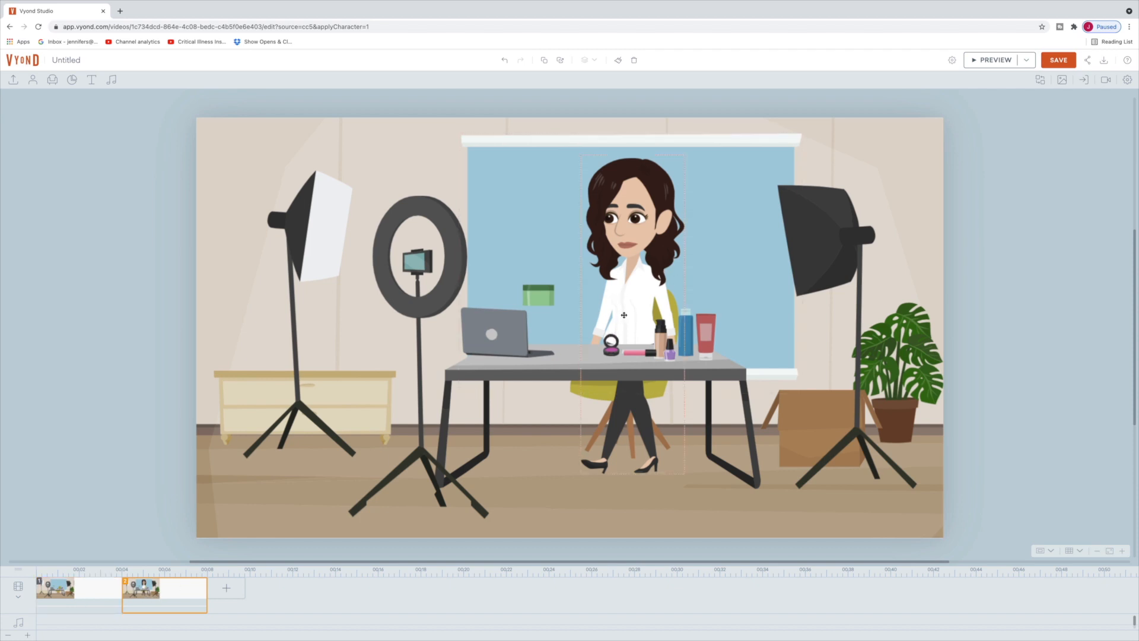
click(634, 220)
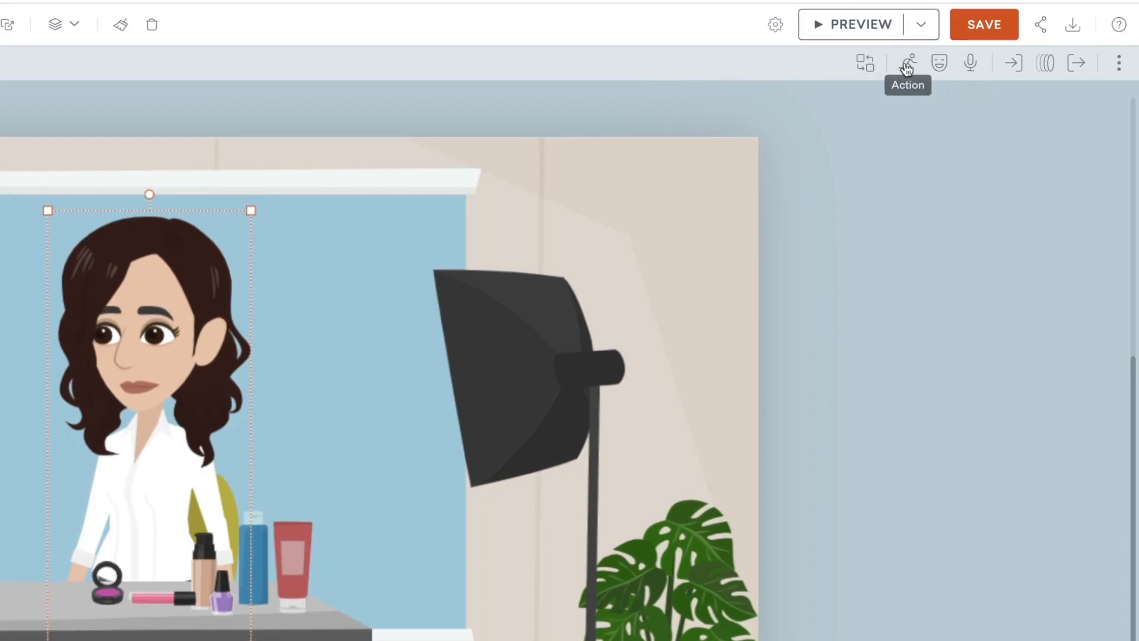
click(1019, 80)
click(919, 106)
text(sitting)
key(Return)
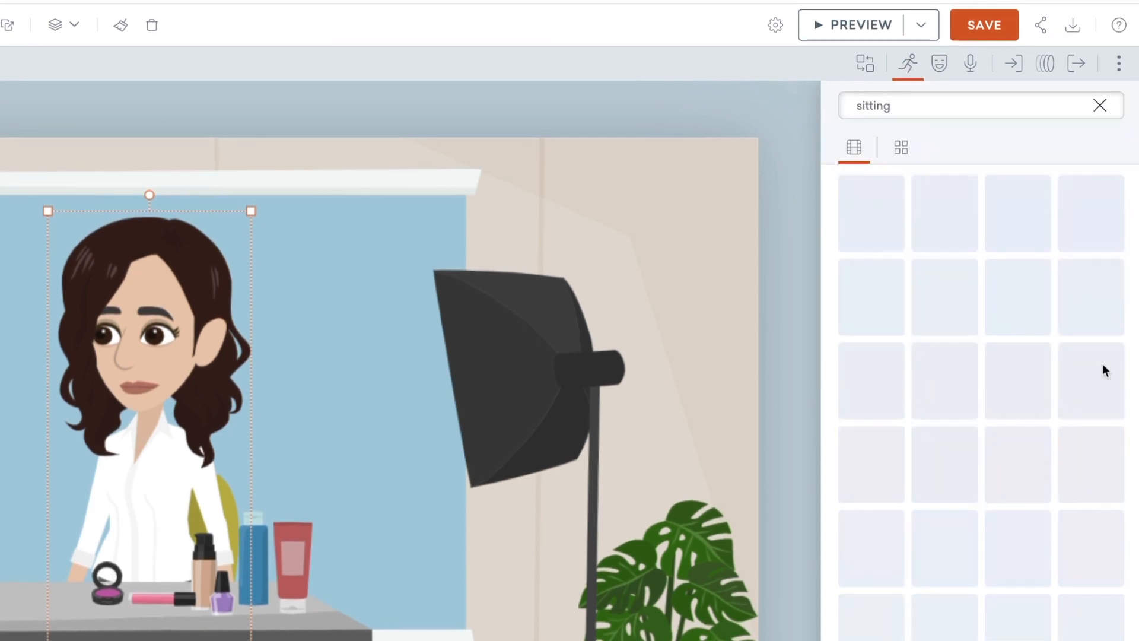
click(901, 148)
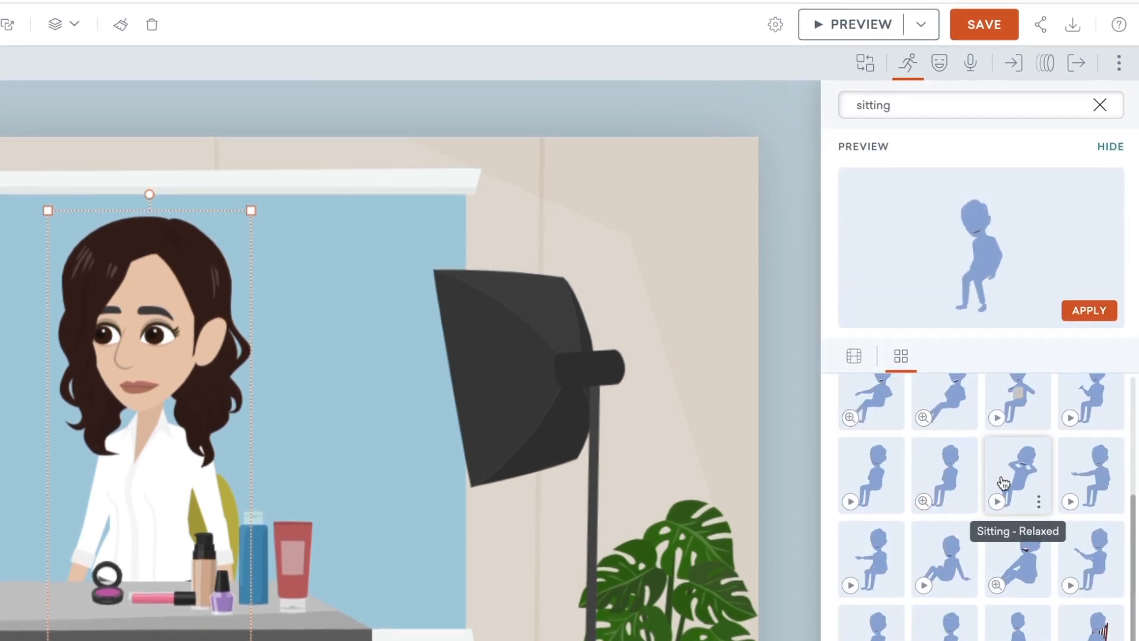
click(1093, 312)
click(211, 88)
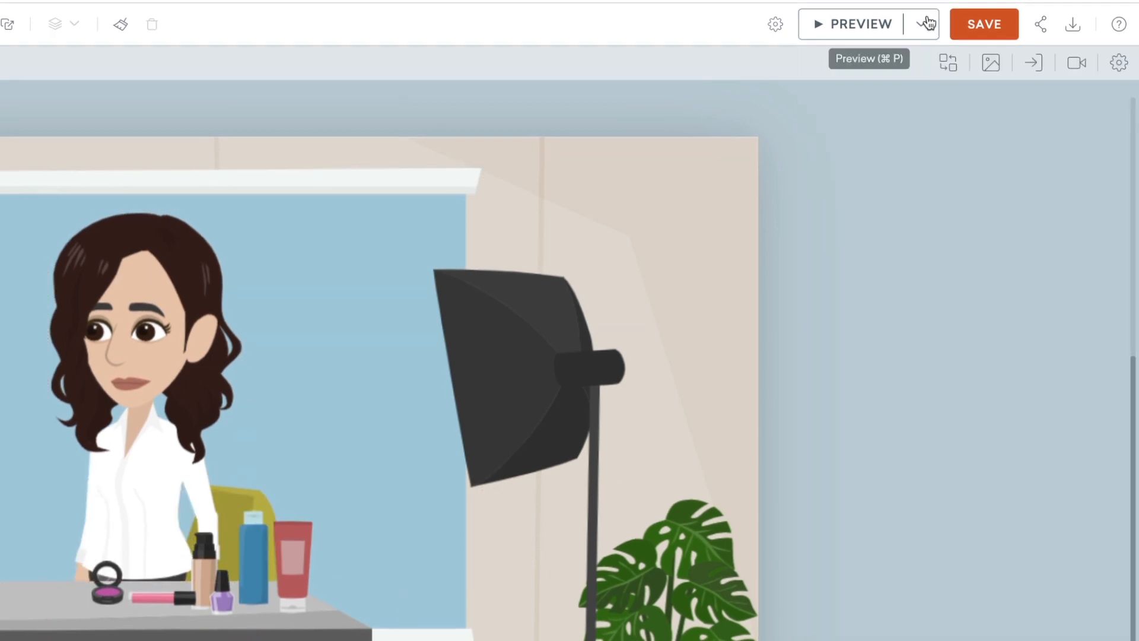
Preview both scenes from the start and exit the preview.
click(927, 25)
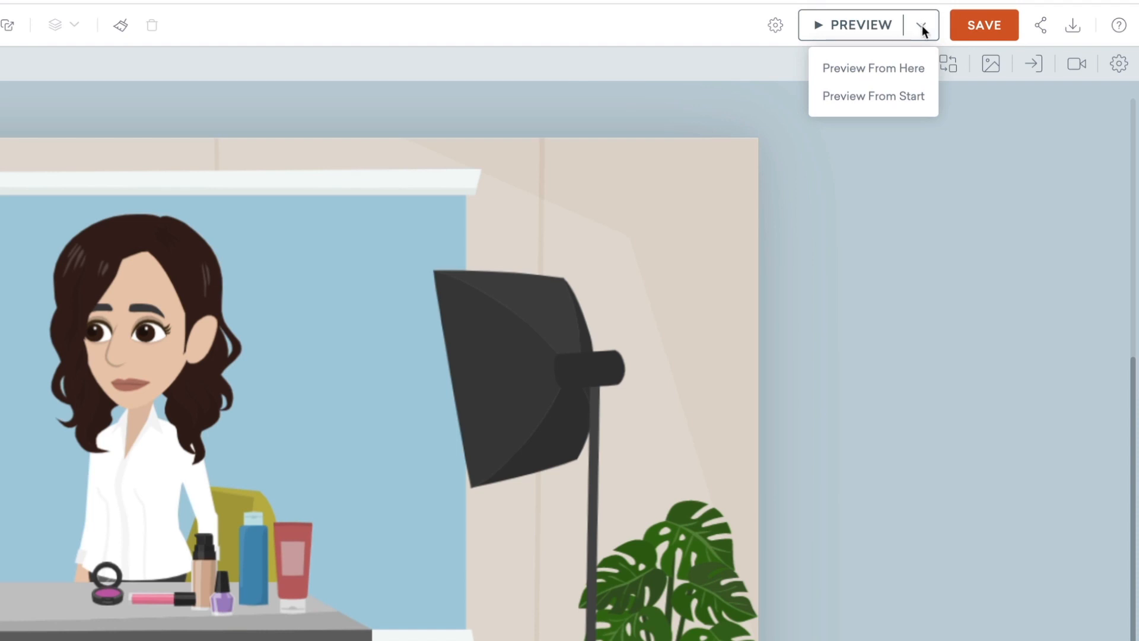
click(902, 95)
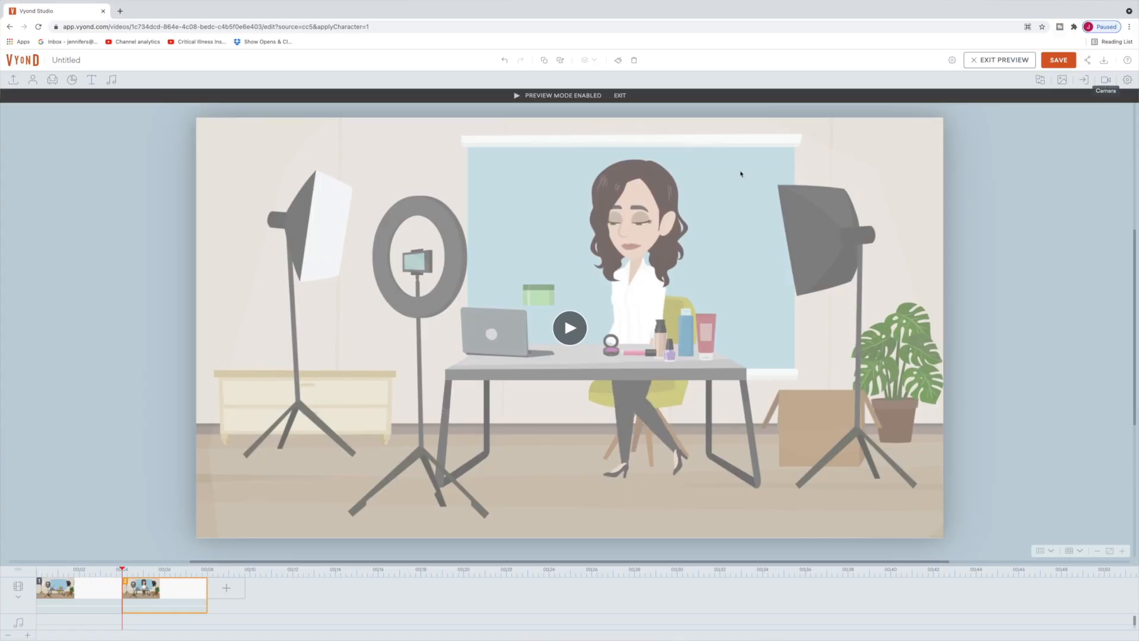
click(619, 97)
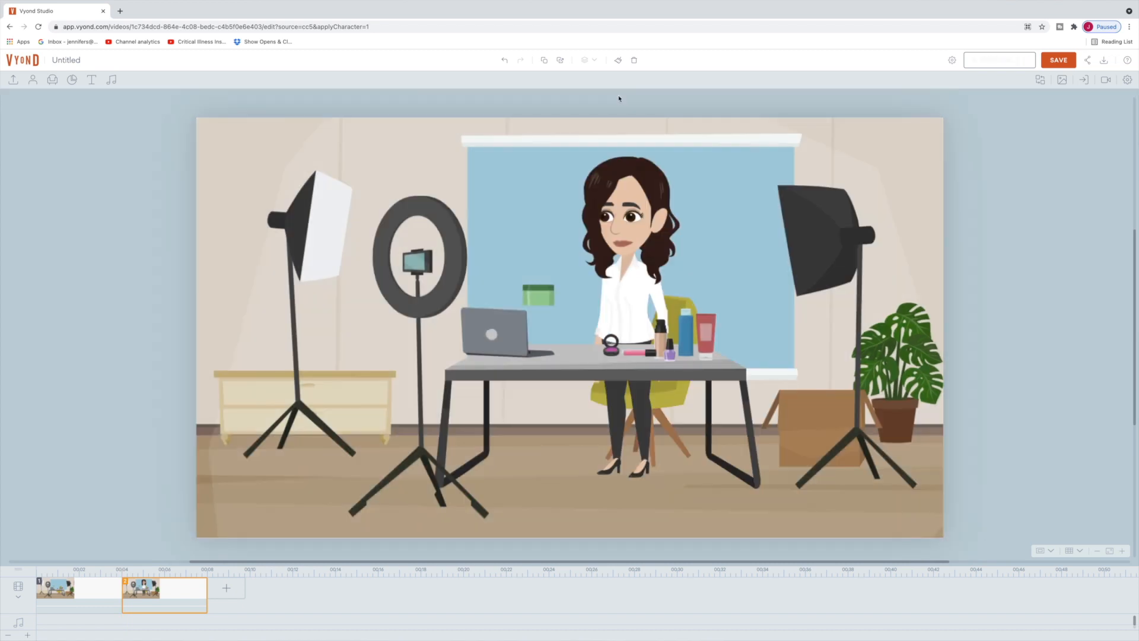
Add a camera to the second scene and shrink its frame inward from the upper-left corner toward the woman.
click(1105, 80)
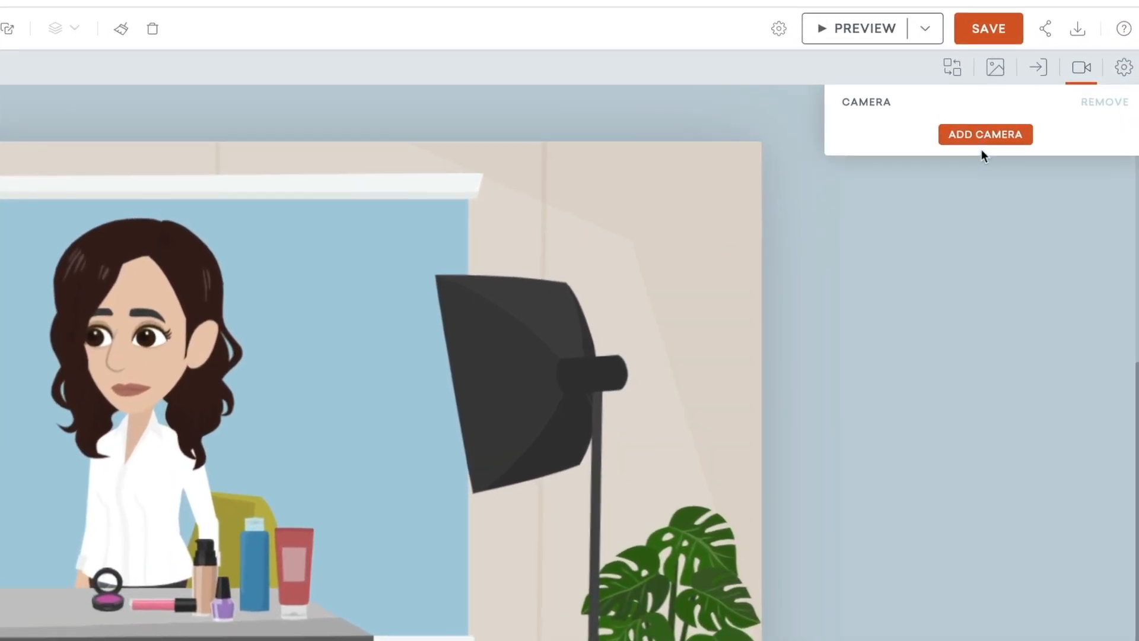
click(976, 145)
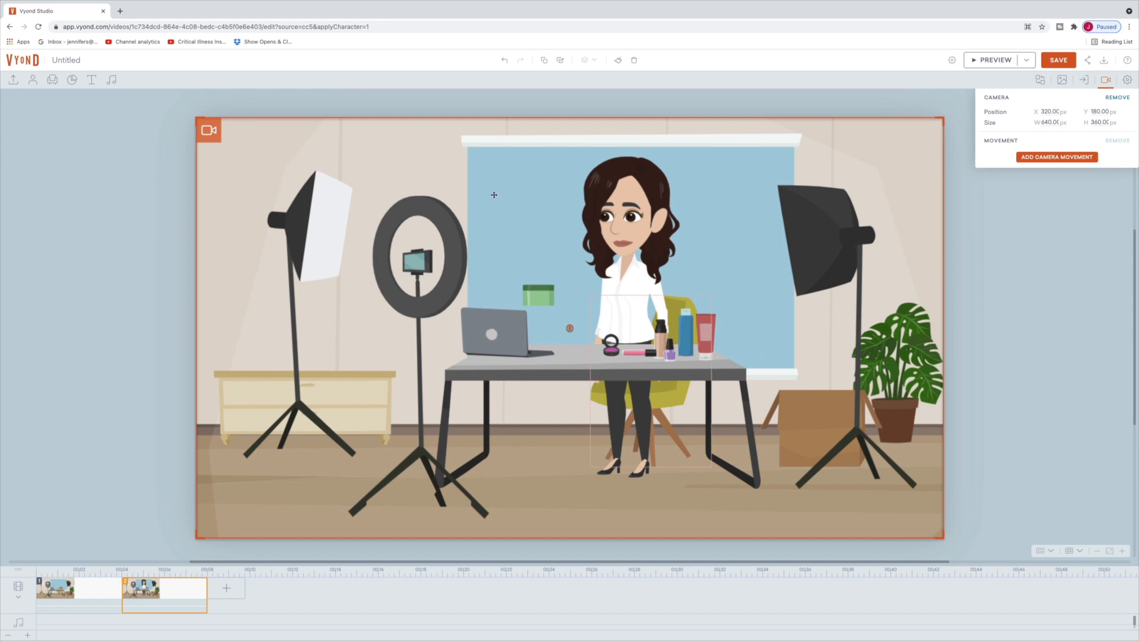
drag(198, 119, 351, 142)
Preview the animation from the start to check the camera framing in the second scene, and exit the preview.
click(1026, 60)
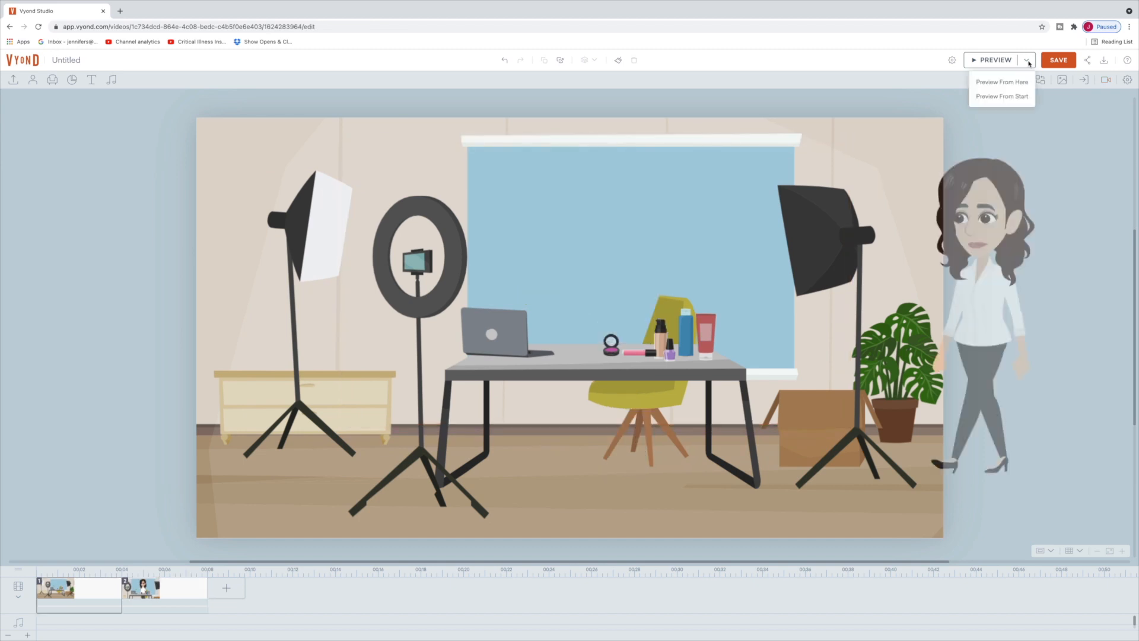
click(1008, 96)
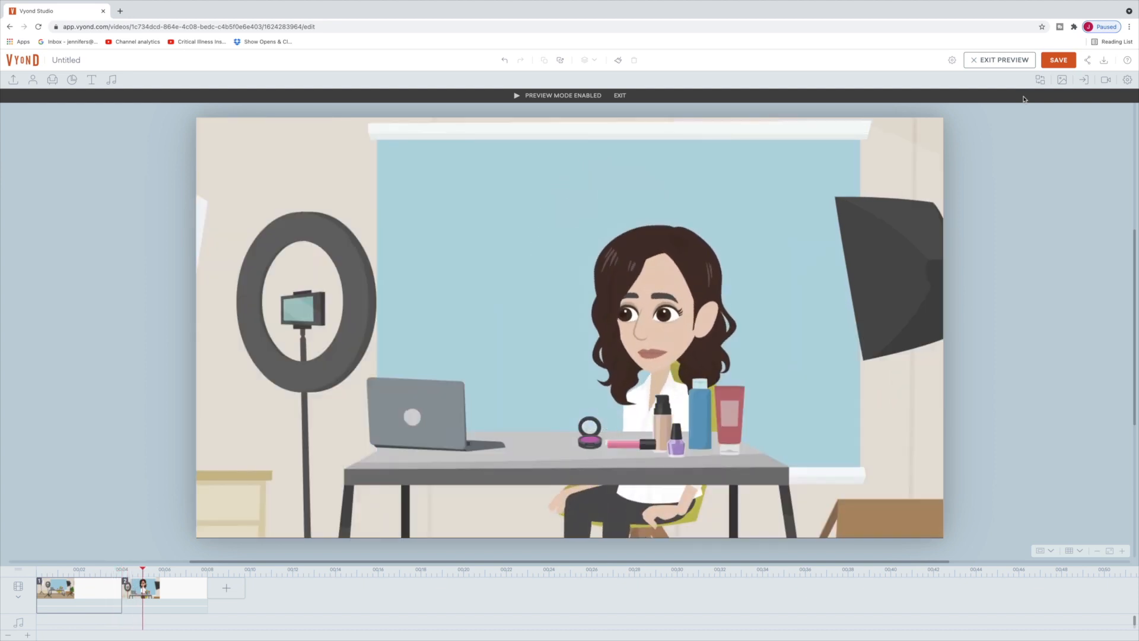
click(1019, 61)
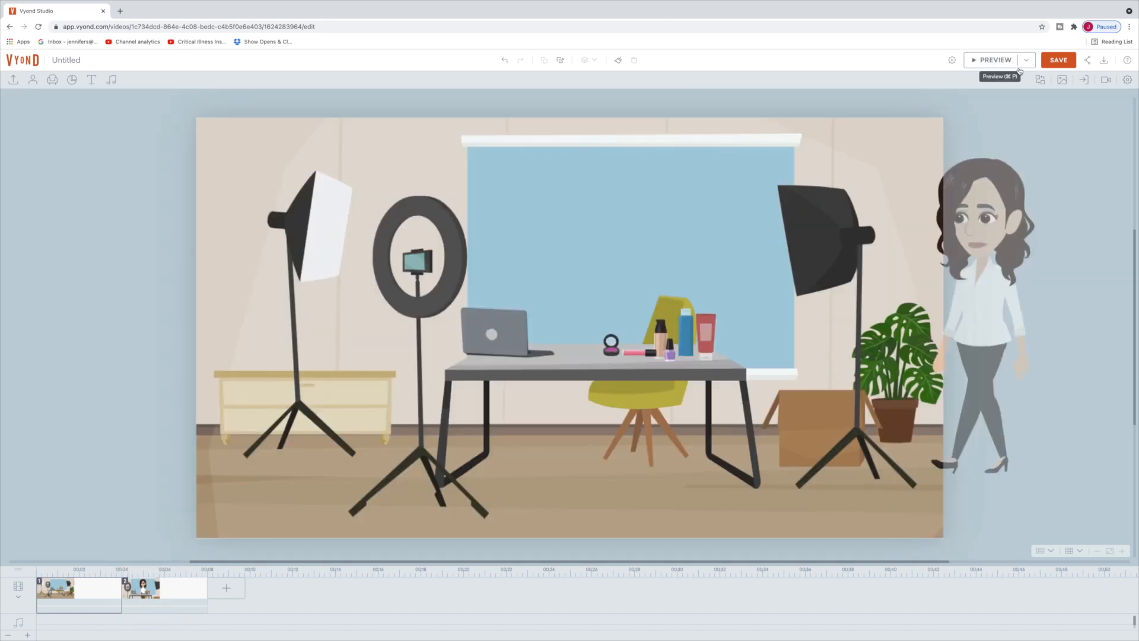
Add a camera movement to the second scene, with an end frame of about 363 by 204 px positioned within the starting frame.
click(174, 581)
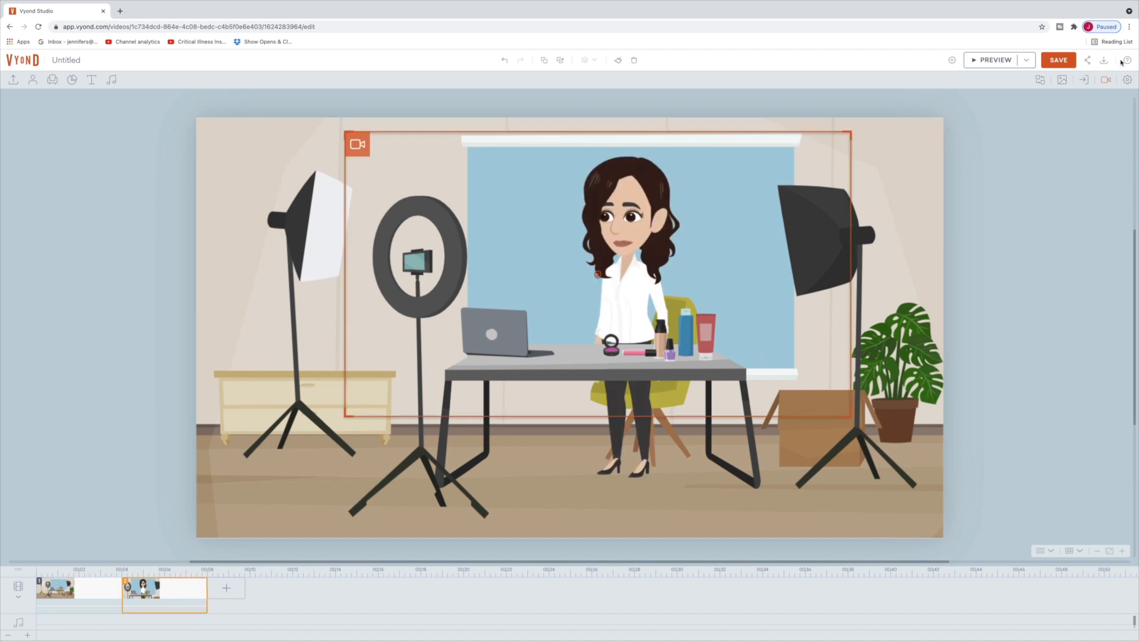
click(1109, 79)
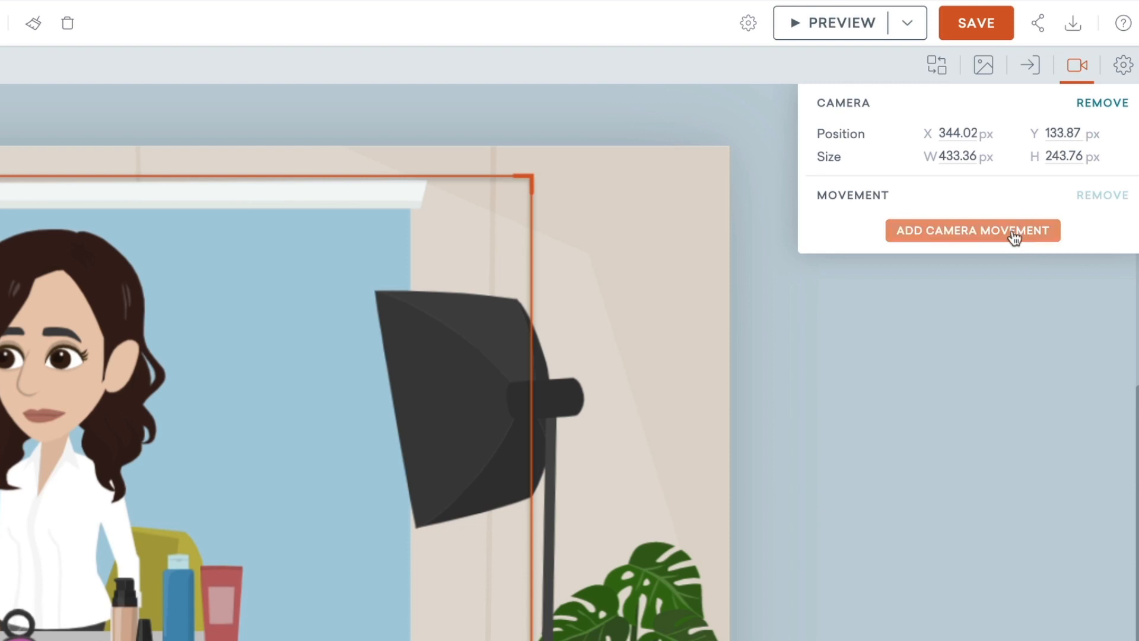
click(1015, 237)
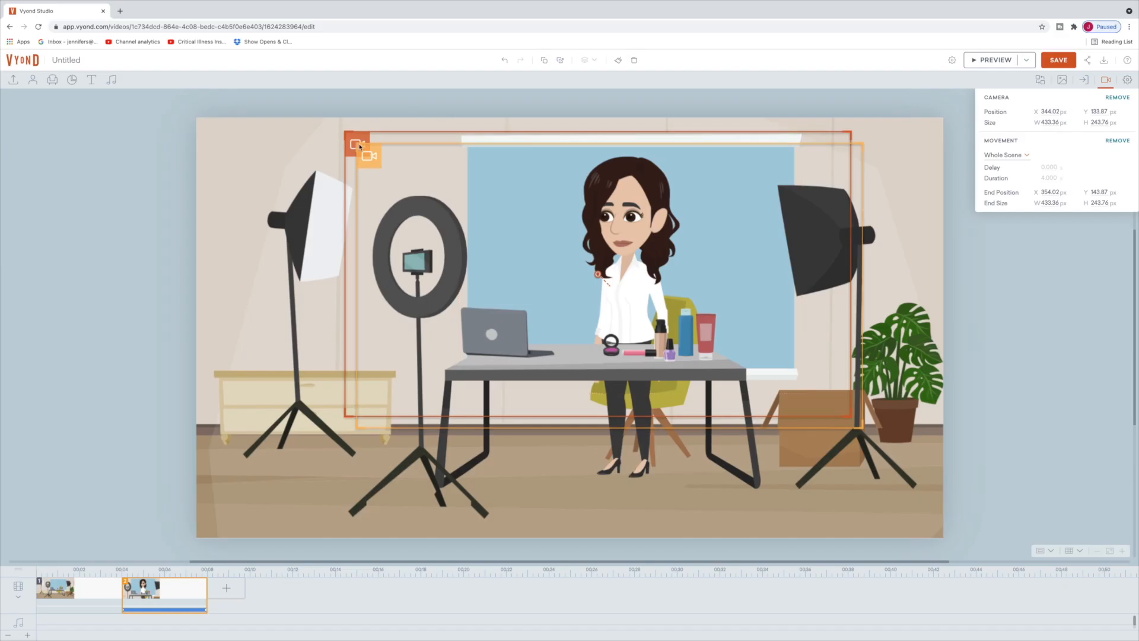
drag(358, 144, 397, 154)
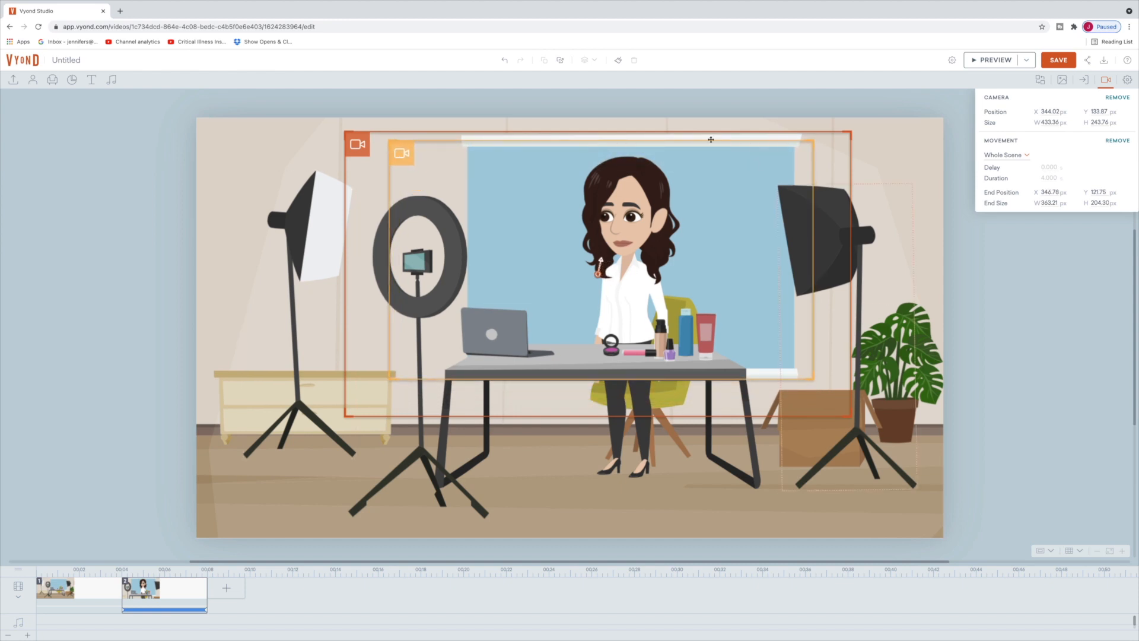
drag(394, 151, 413, 180)
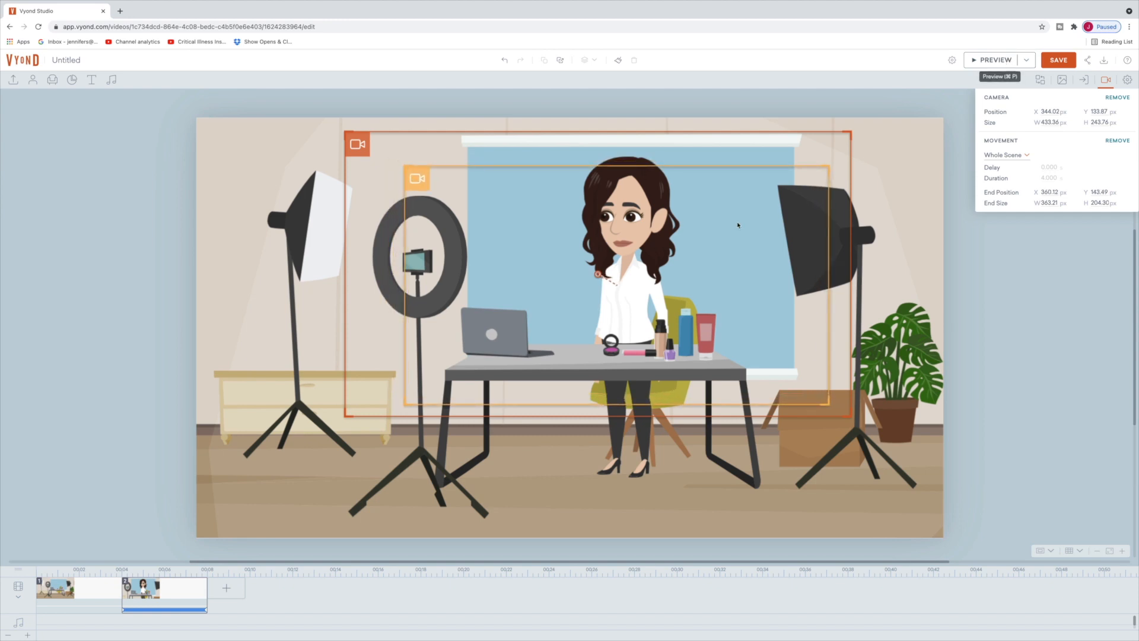
Preview the camera movement from the second scene and save the video.
click(1027, 60)
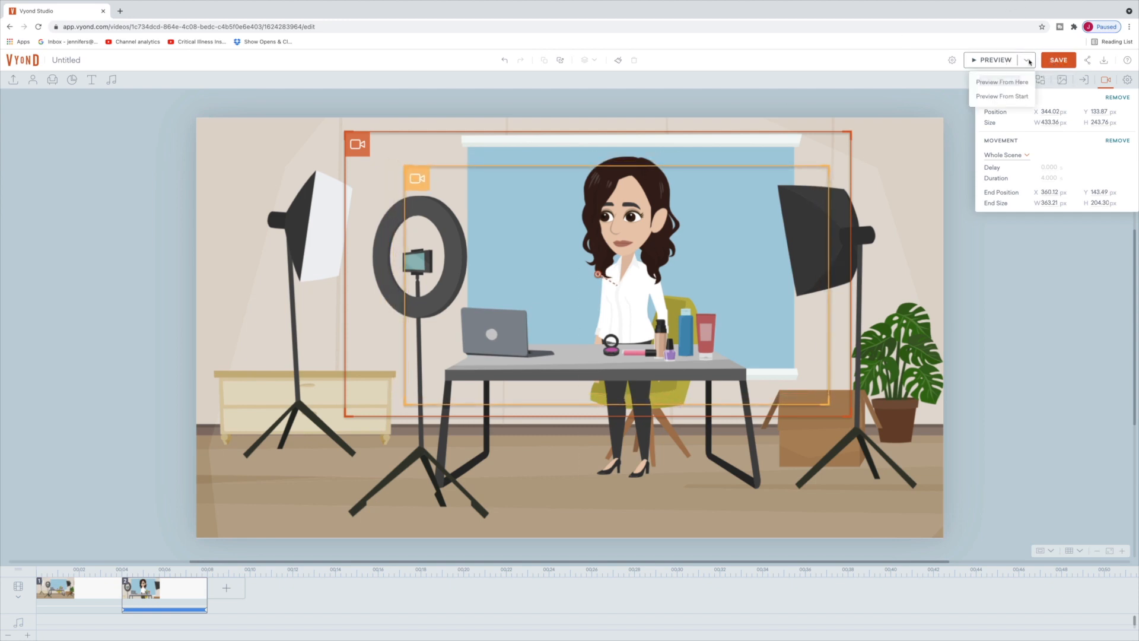
click(1018, 82)
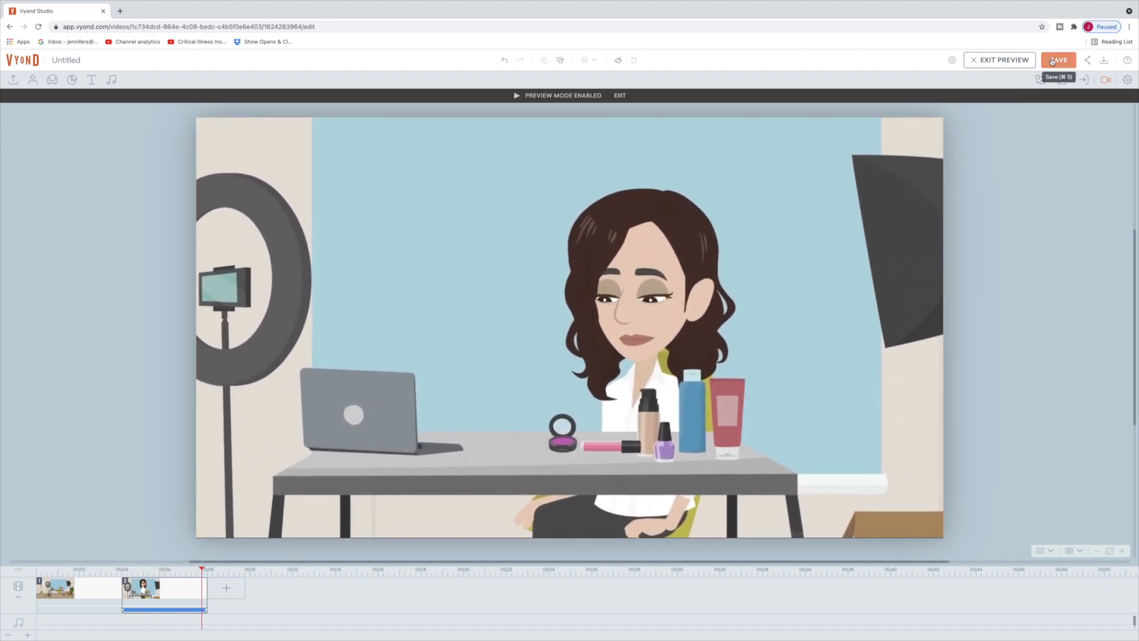
click(1052, 62)
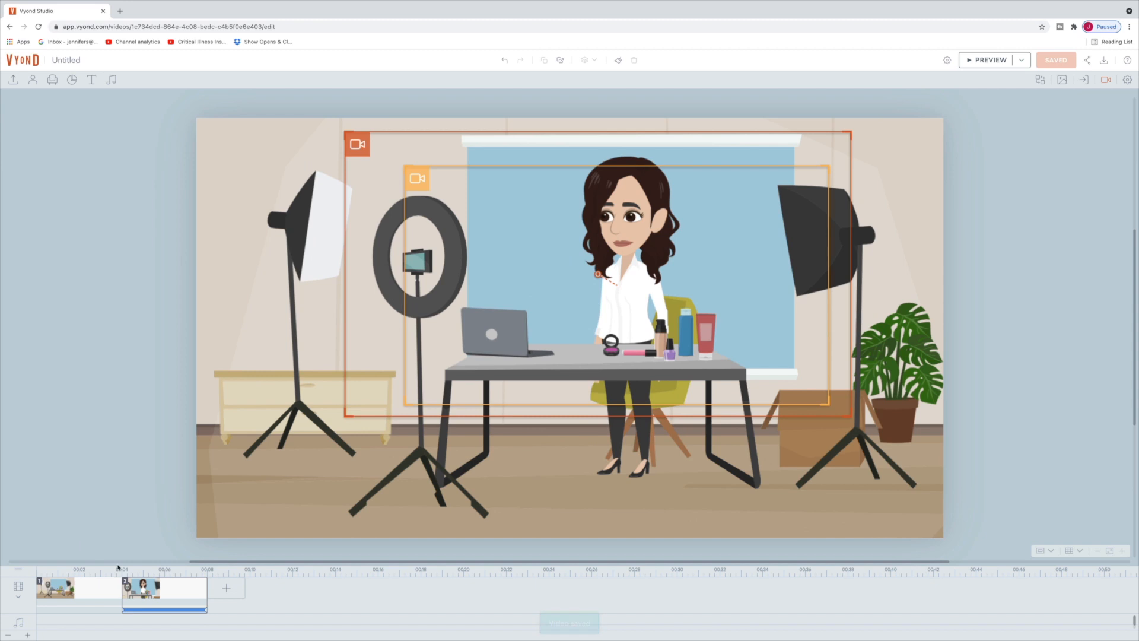
Create a text-to-speech recording for the first scene with the line "I can't wait to shoot this video!".
click(64, 591)
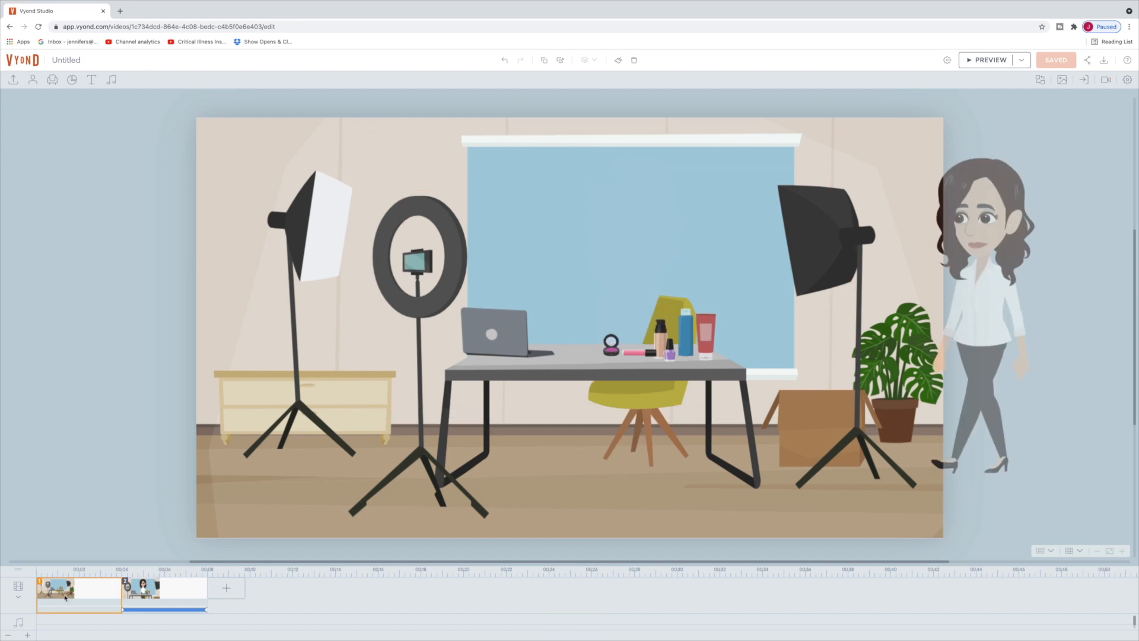
click(111, 79)
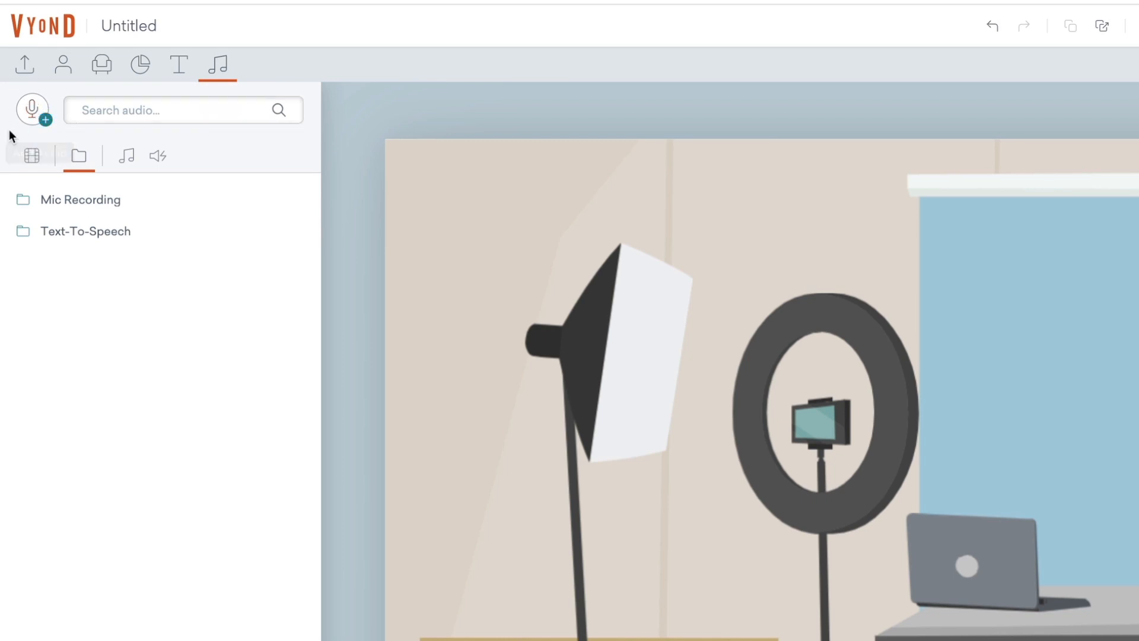
click(32, 114)
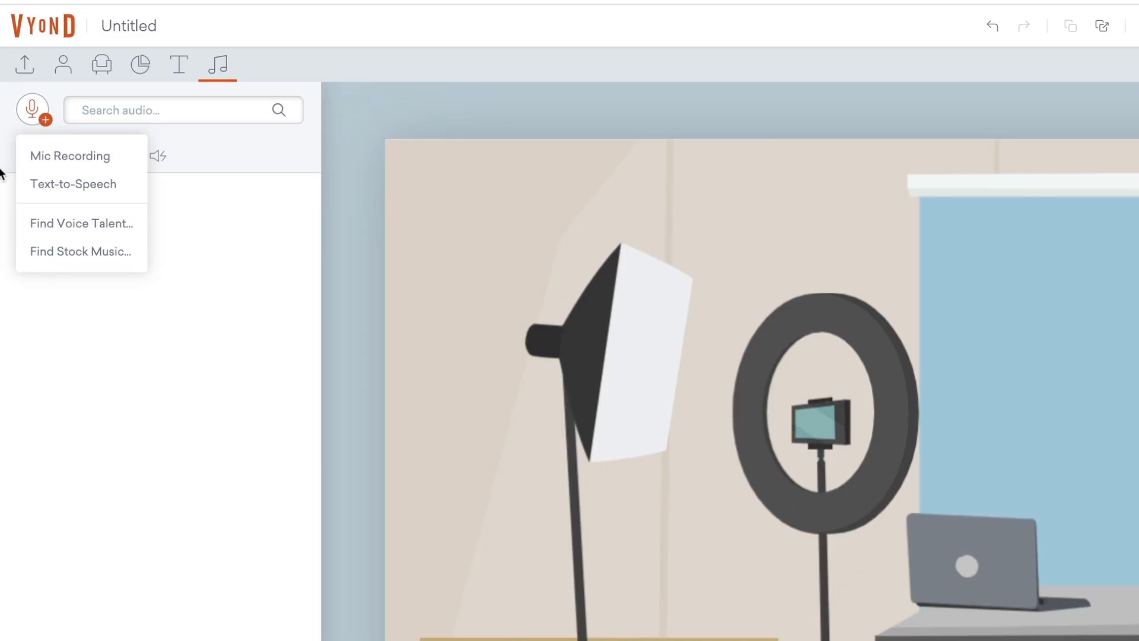
click(40, 184)
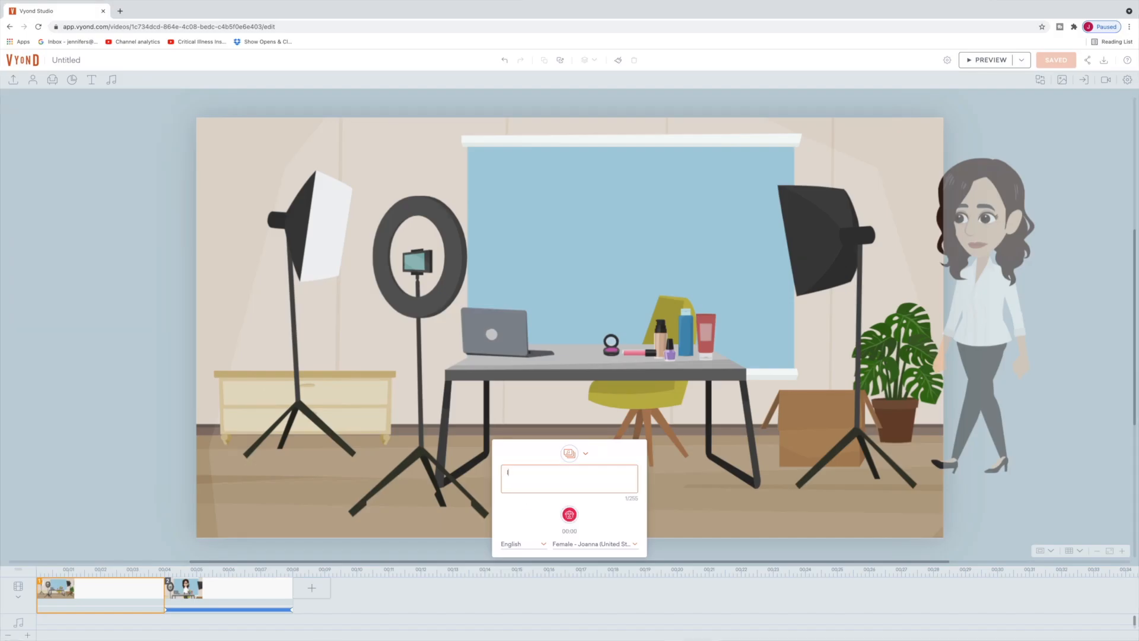
text(I can't wait to shoot this video!)
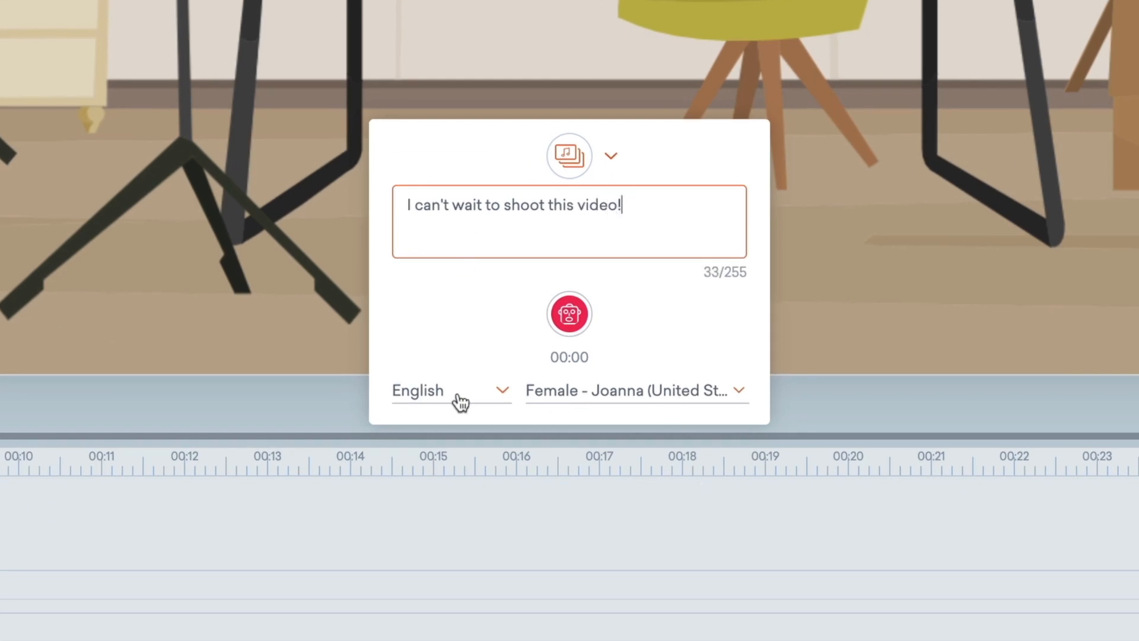
Choose the Female - Julie (United States) voice and generate the speech clip.
click(646, 396)
scroll(755, 498, down, 5)
scroll(757, 498, down, 15)
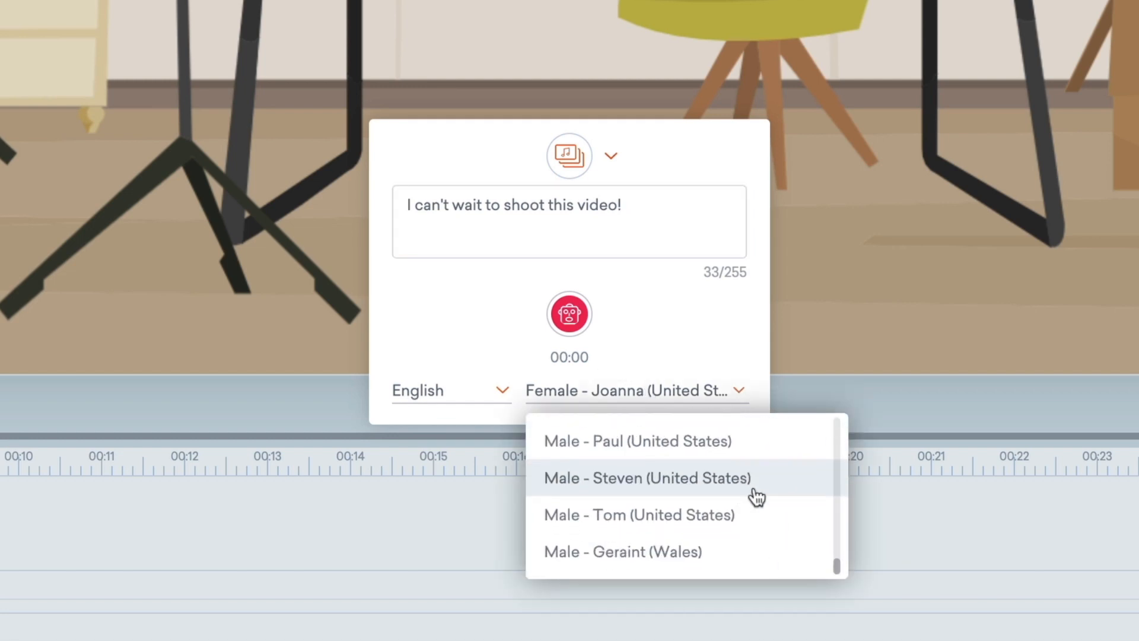
scroll(757, 497, up, 5)
click(765, 495)
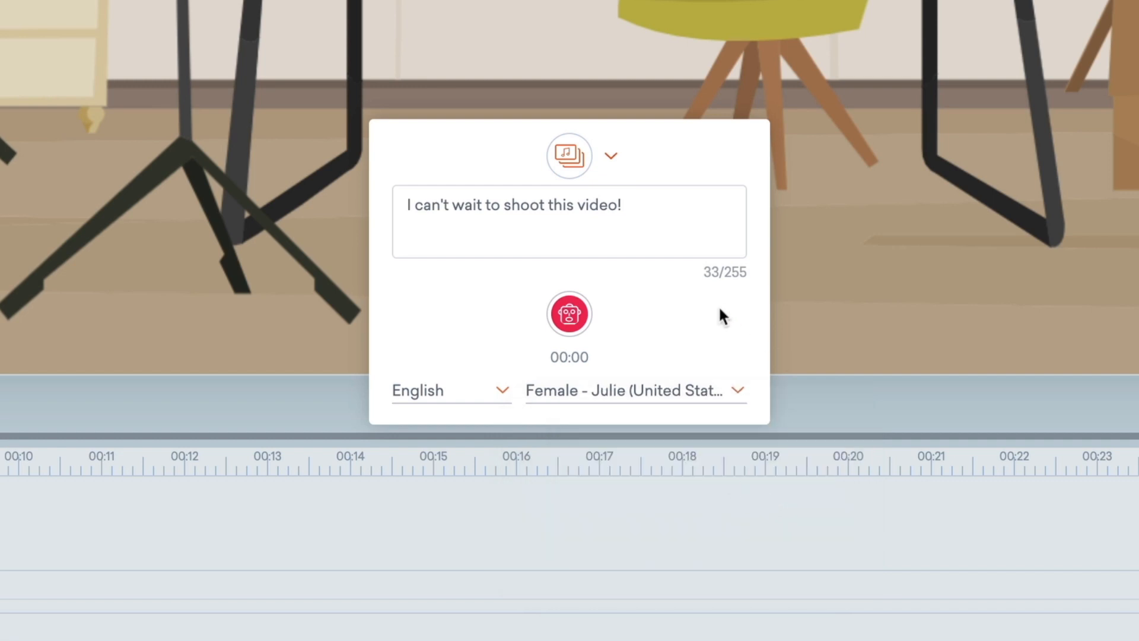
click(567, 317)
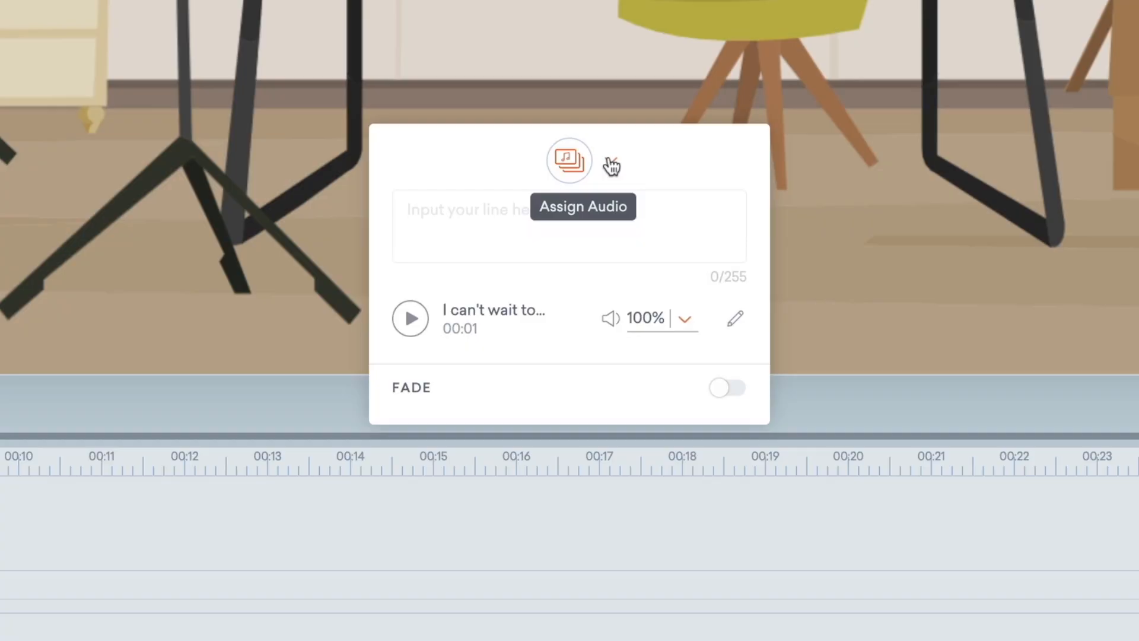
Assign the speech clip to the woman and move it along the audio track to start just before 00:01.
click(609, 158)
click(582, 248)
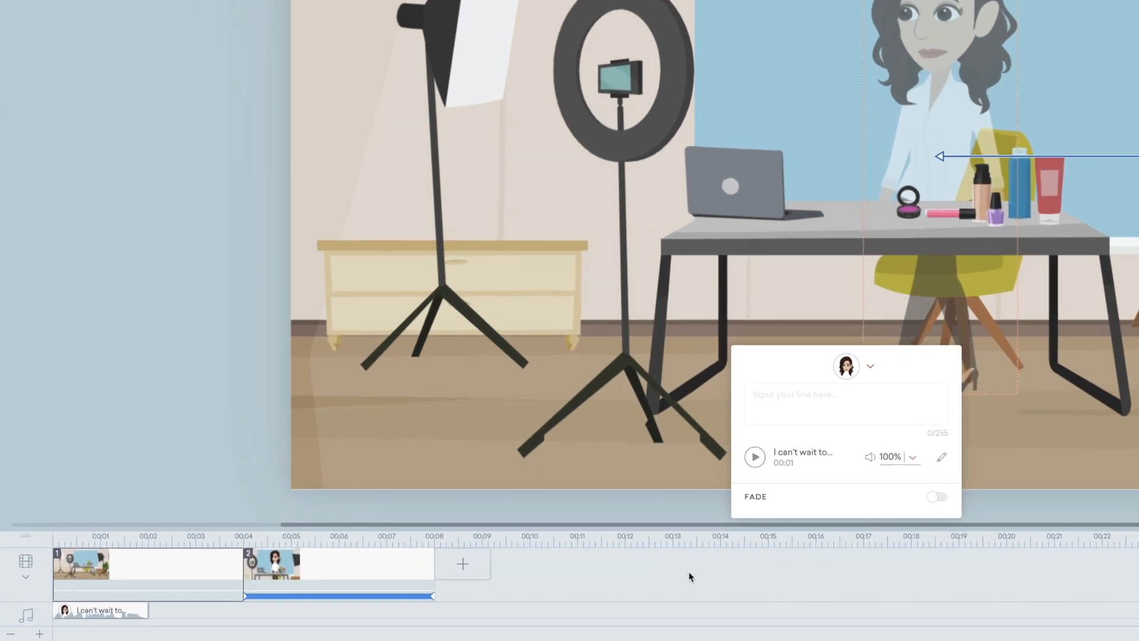
click(474, 591)
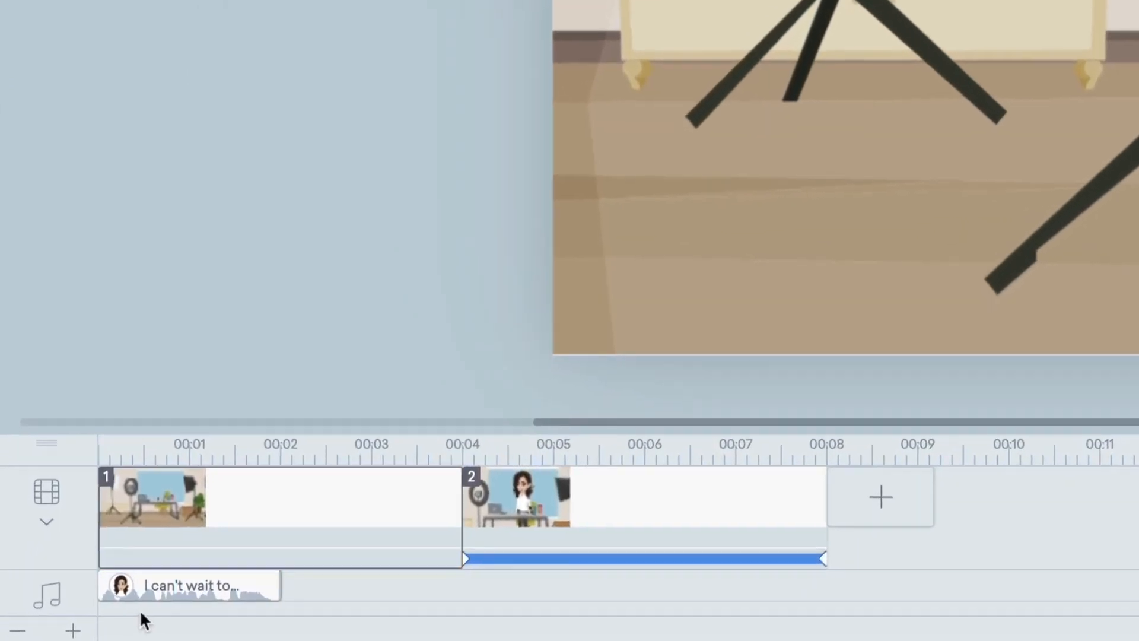
click(167, 518)
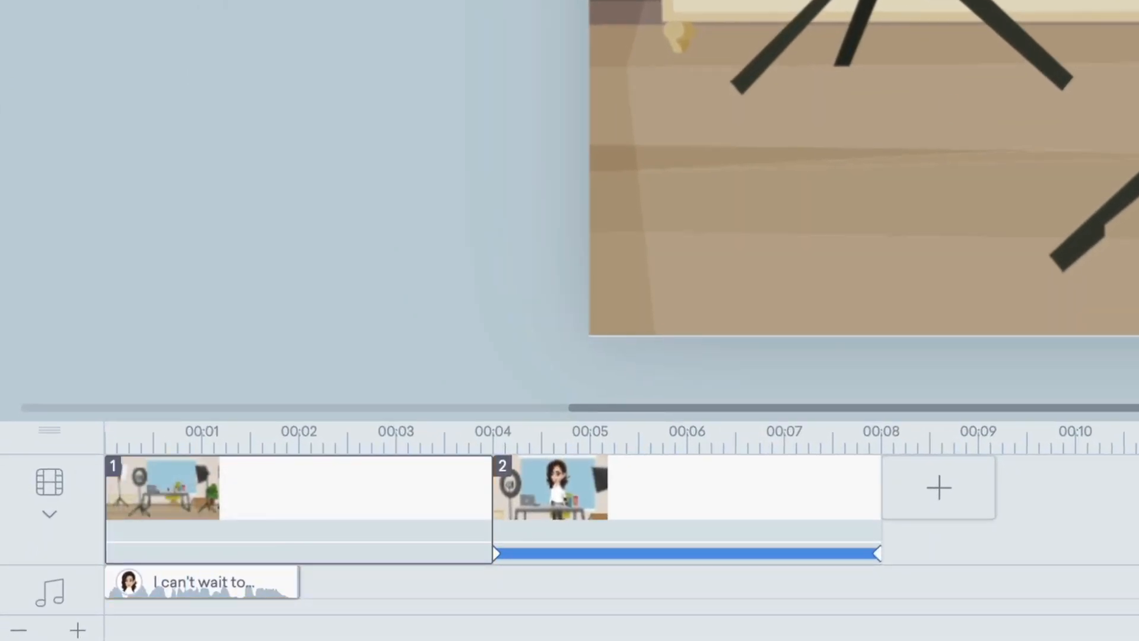
drag(159, 578, 237, 572)
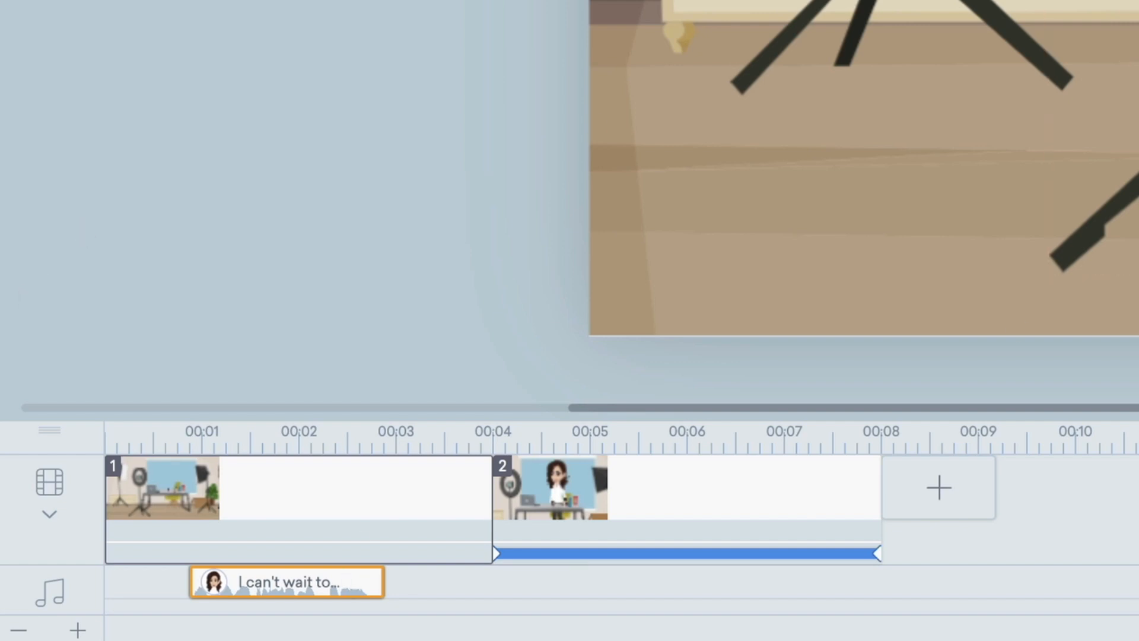
Preview the video from the start with the speech, jump back to about 00:03, and exit the preview.
click(1027, 60)
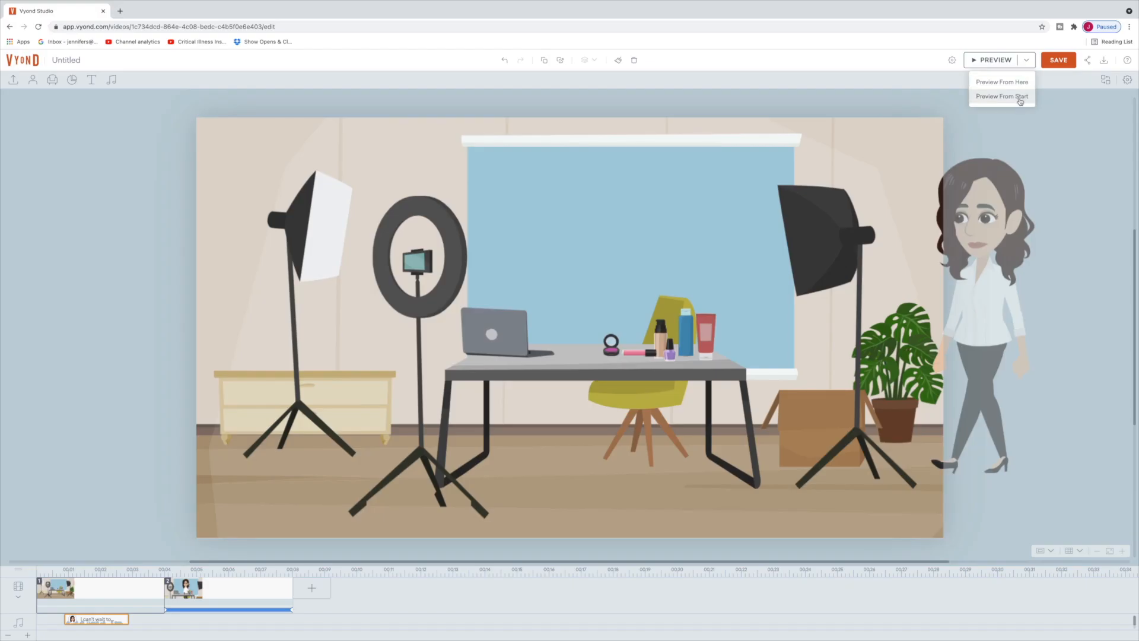
click(1020, 97)
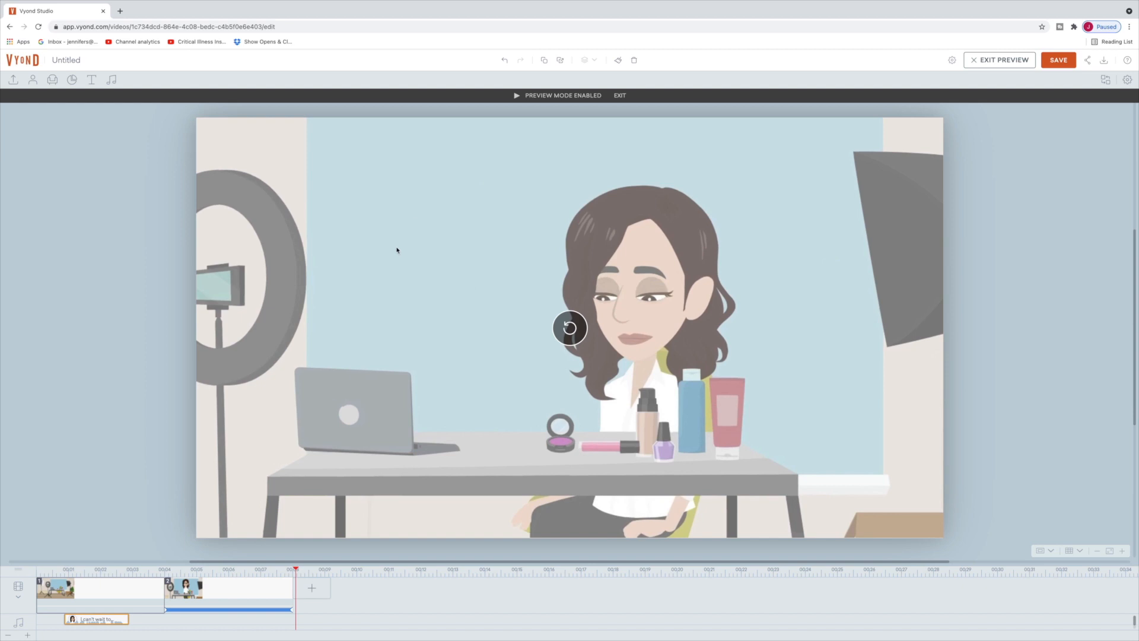
click(146, 572)
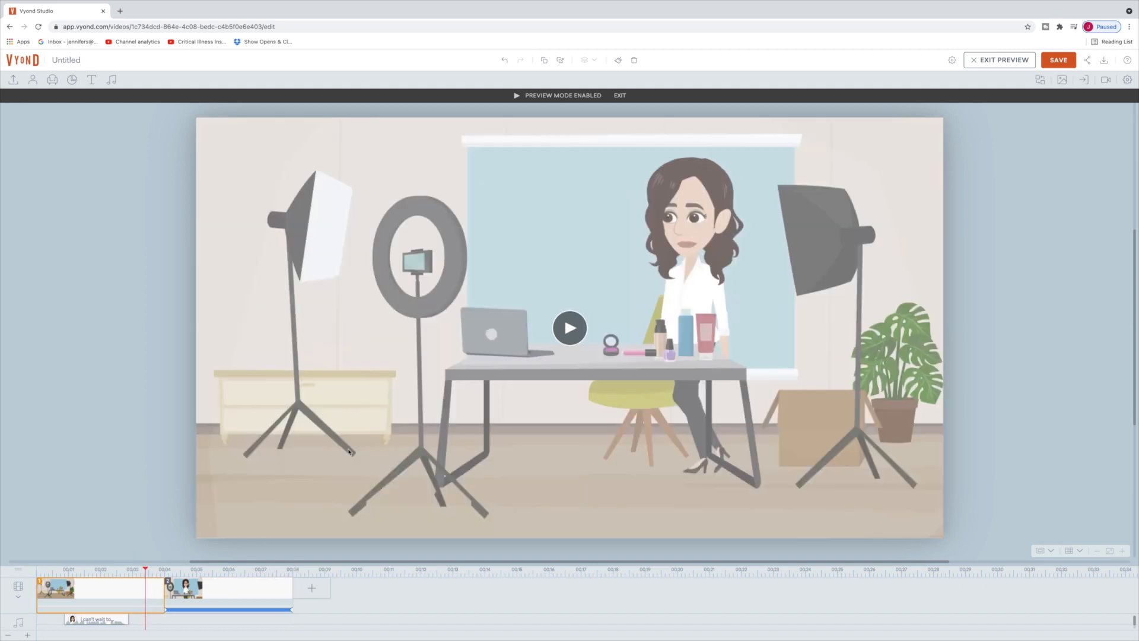
click(996, 62)
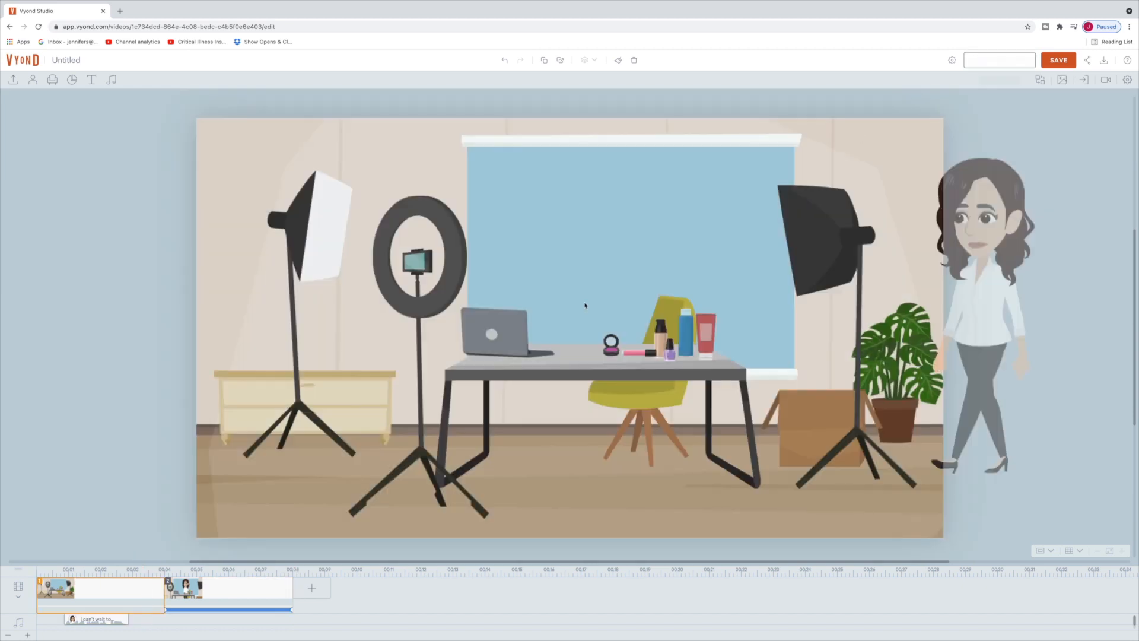
Open the transition effects for the second scene and preview Blinds - Horizontal and Blinds - Vertical.
click(167, 605)
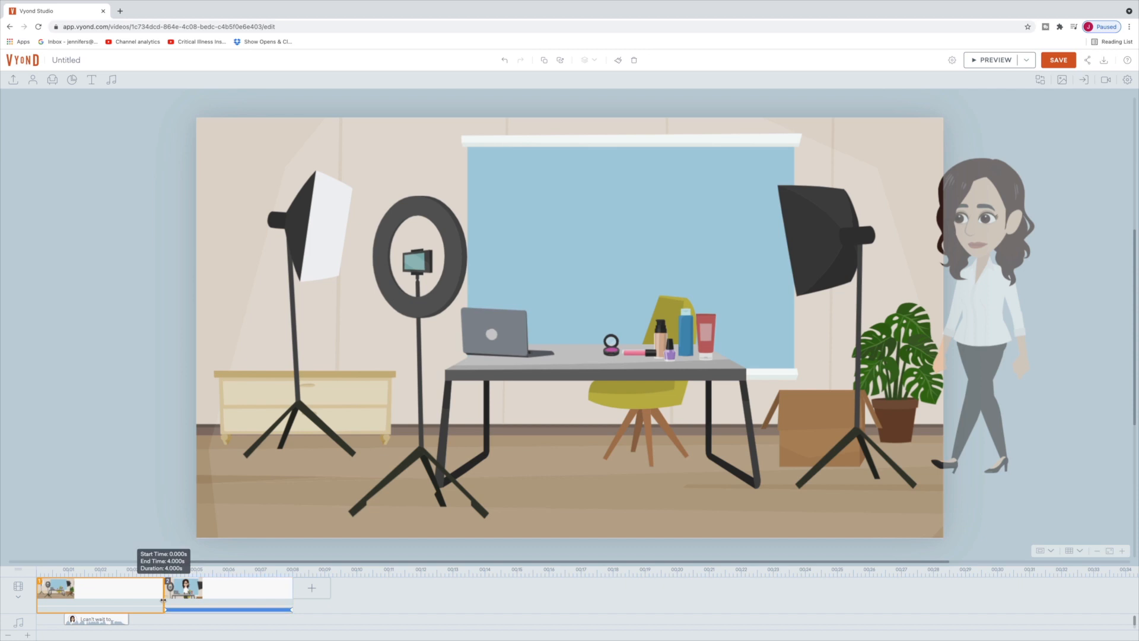
click(170, 597)
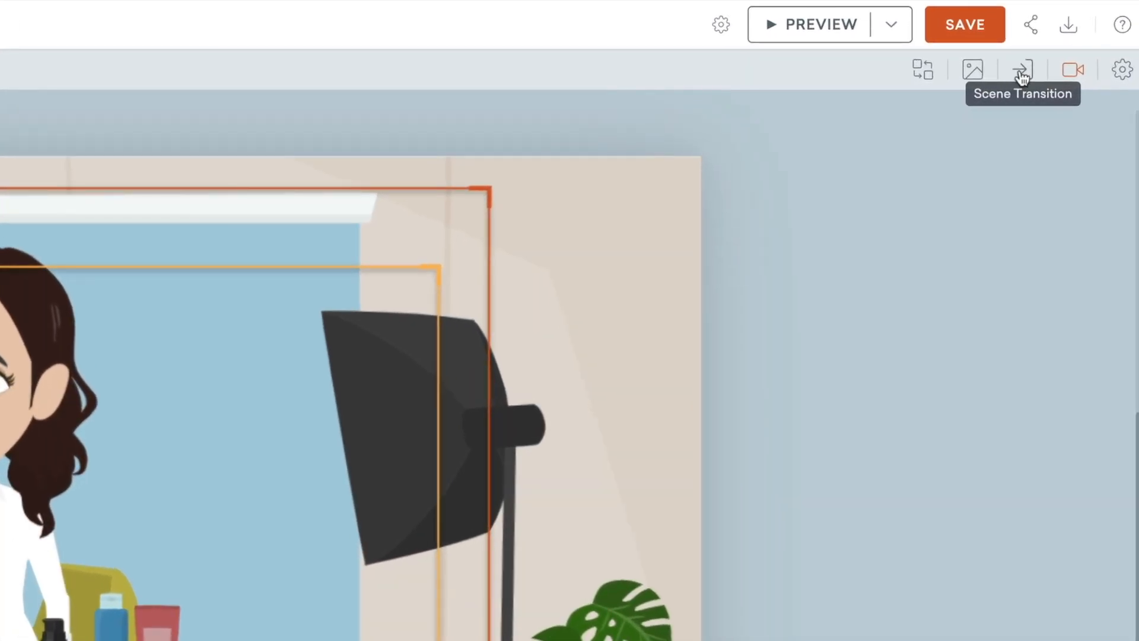
click(1022, 74)
click(1121, 160)
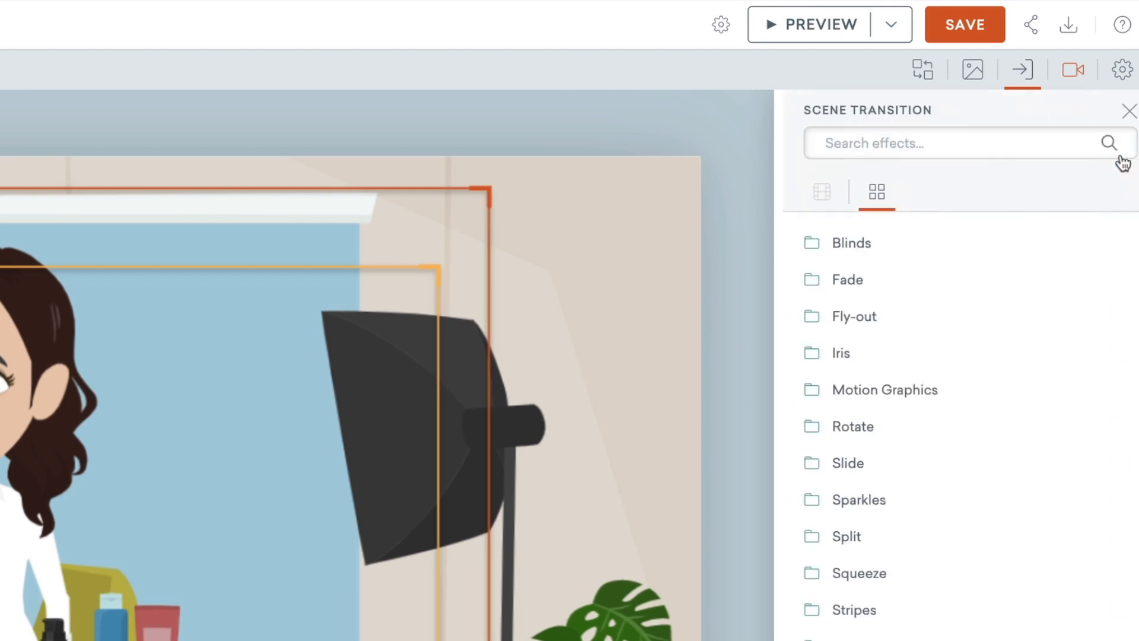
click(841, 243)
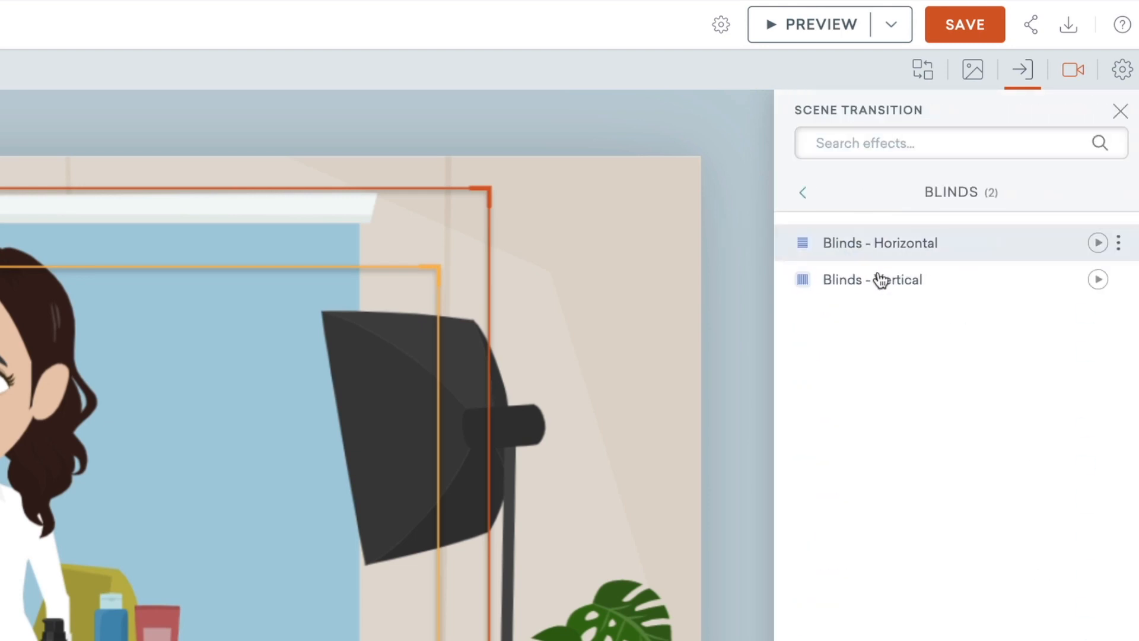
click(1099, 243)
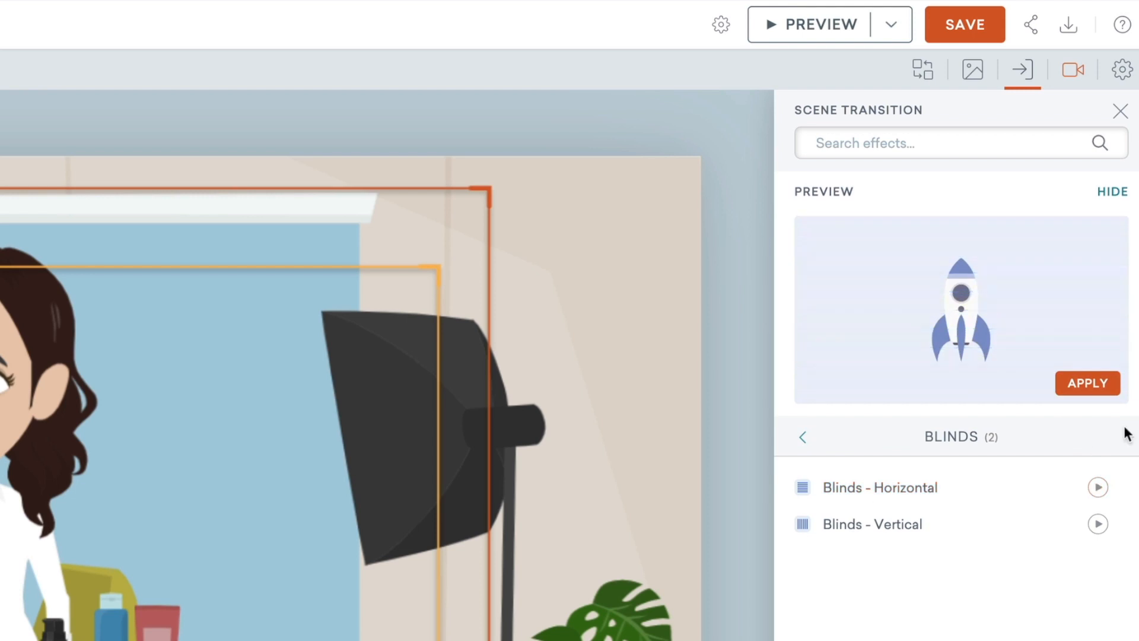
click(1098, 524)
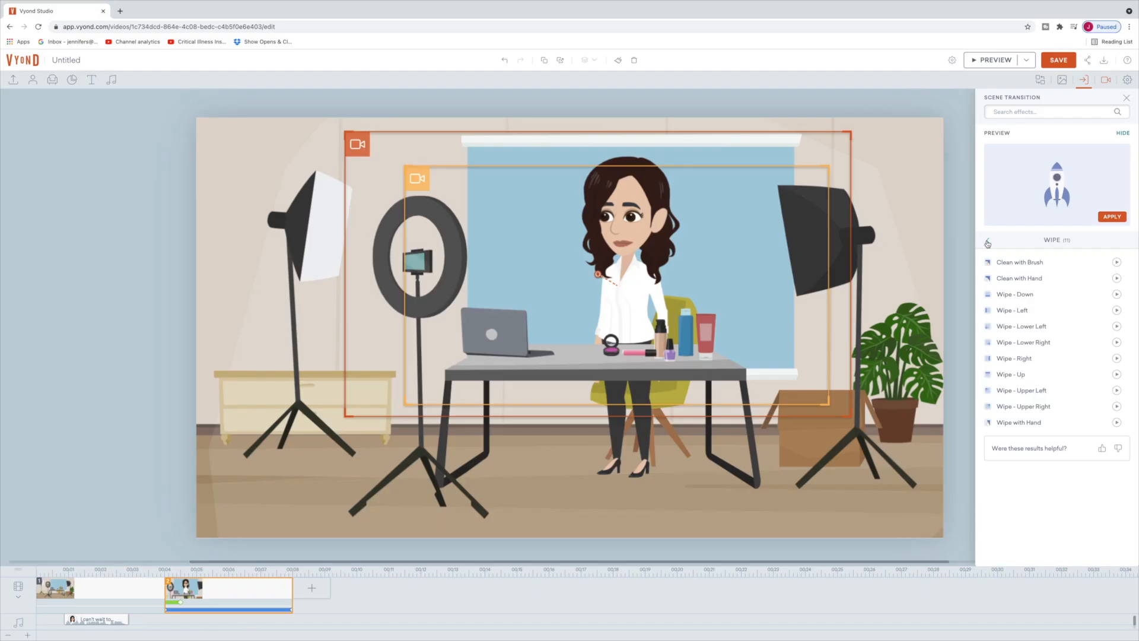
Browse the Motion Graphics transitions and preview Stripes and Rings as well as Stripes.
click(988, 243)
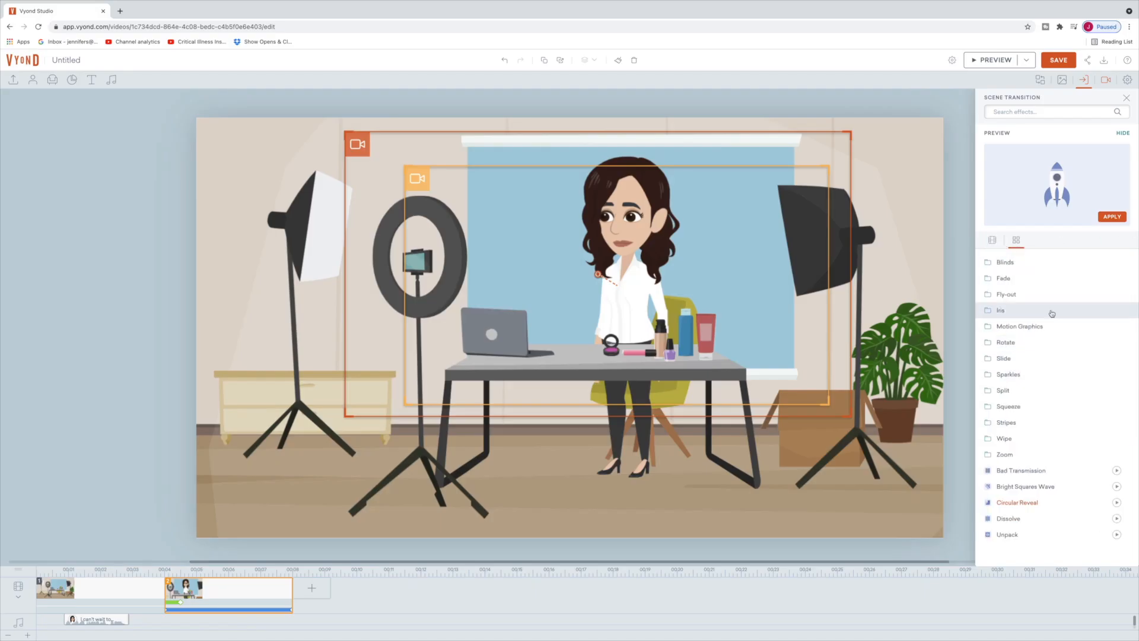
click(1049, 326)
click(1115, 295)
click(1117, 279)
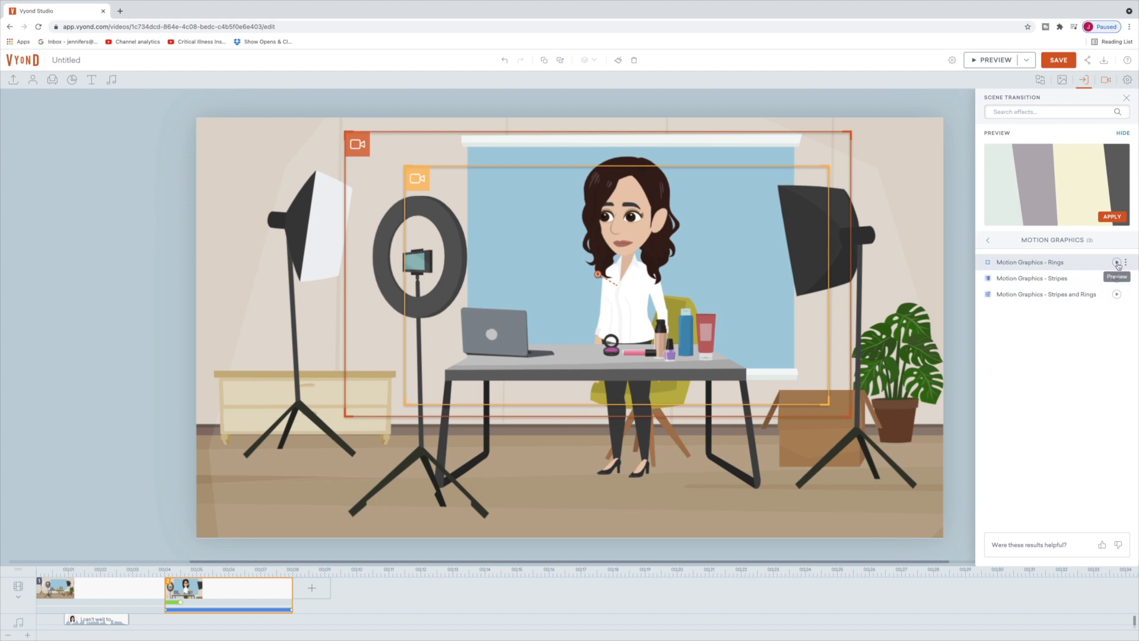
Preview the Split - Horizontal transition and apply it to the second scene.
click(989, 240)
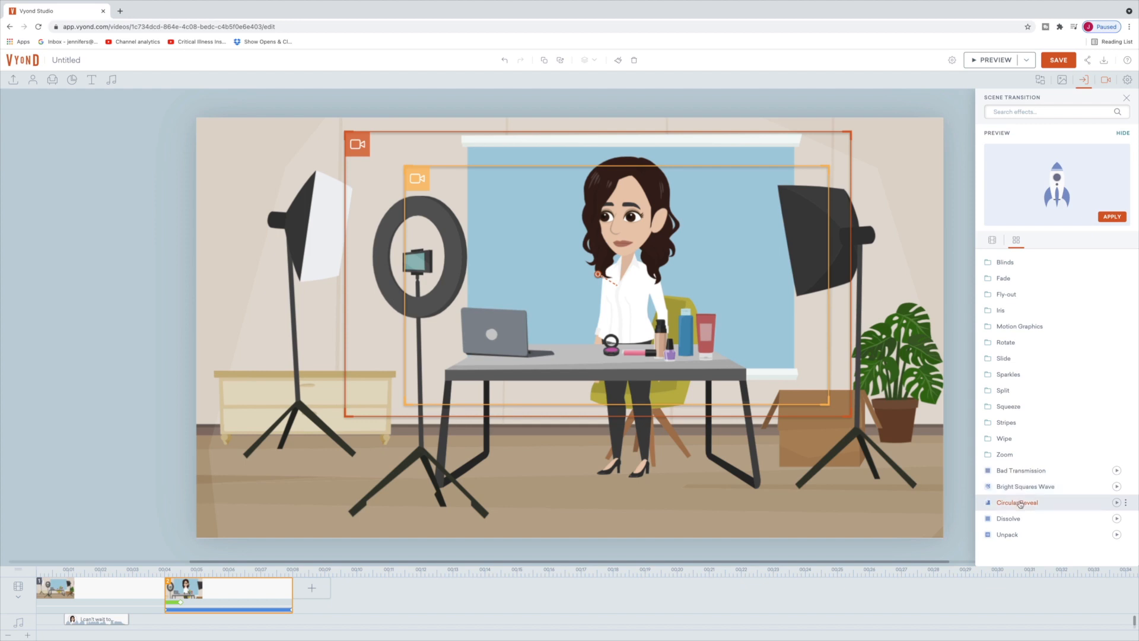
click(1017, 390)
click(1116, 264)
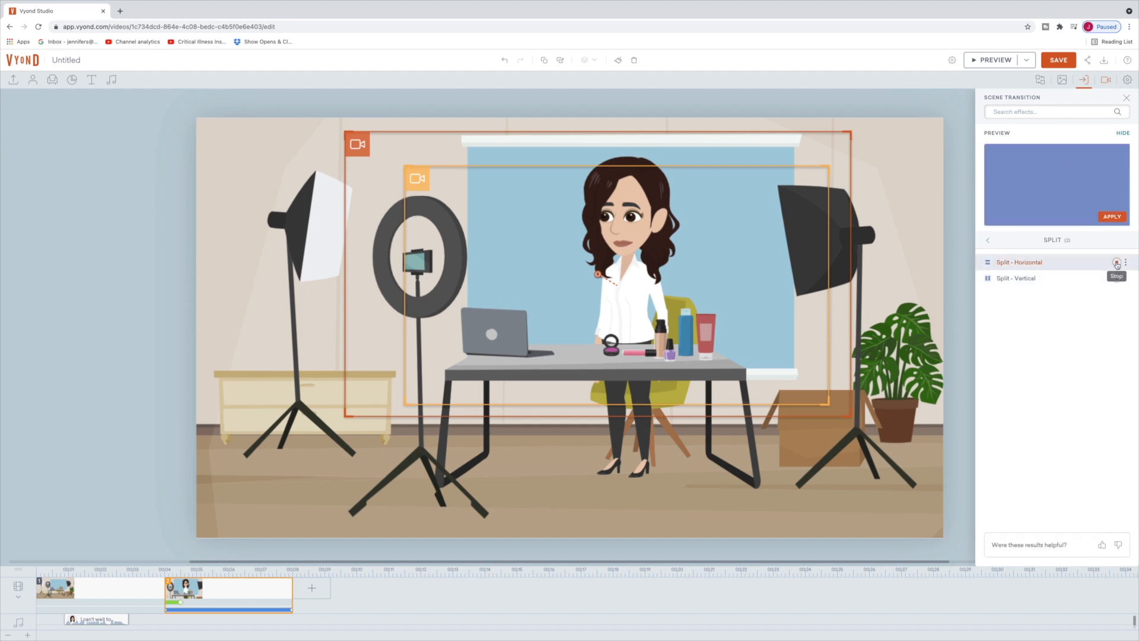
click(1113, 218)
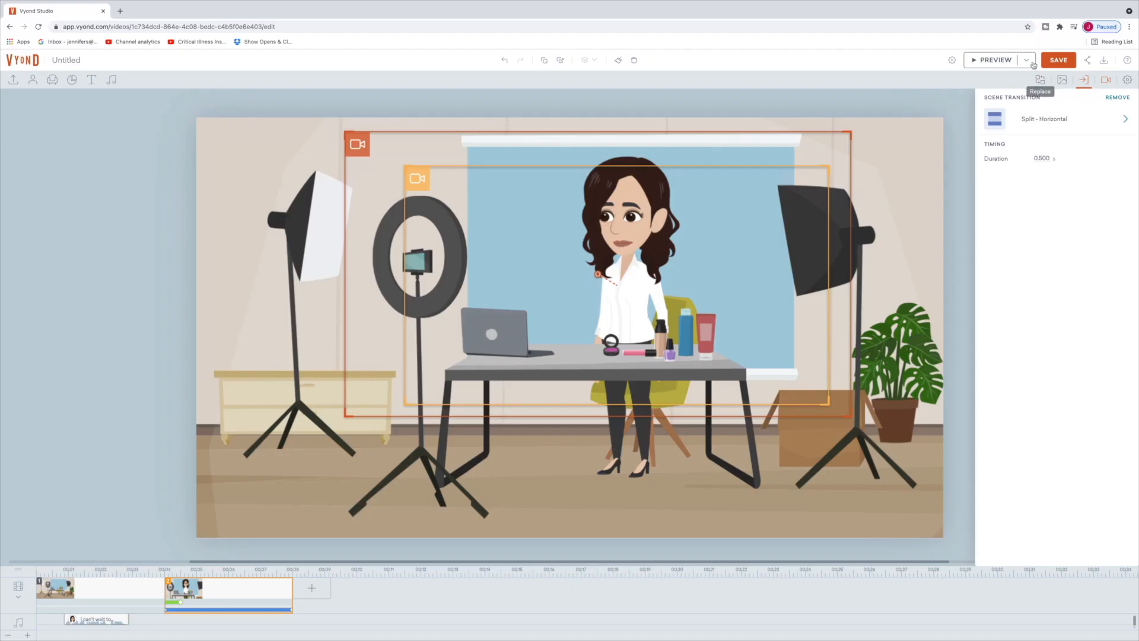
Preview the video from the start to check the scene transition, and exit the preview.
click(1028, 60)
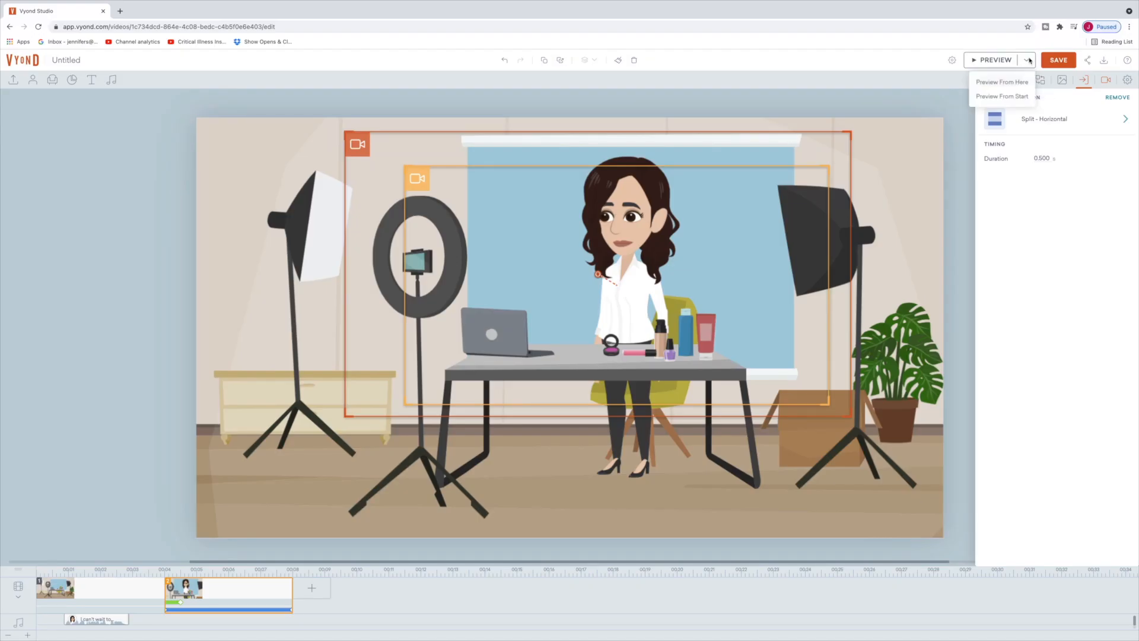
click(1016, 97)
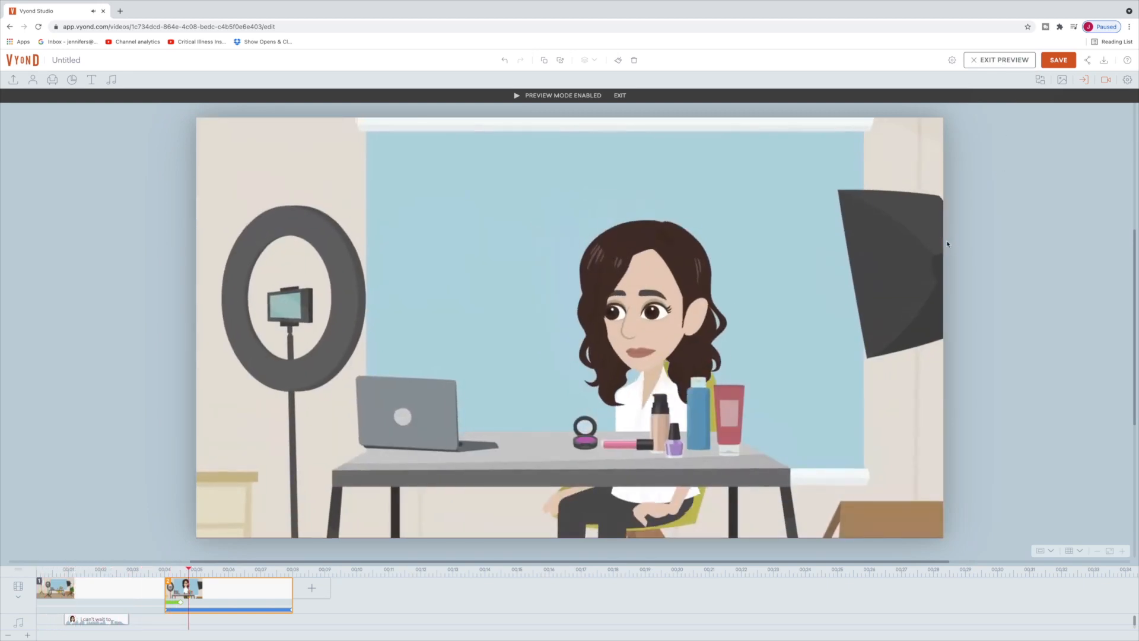
click(592, 151)
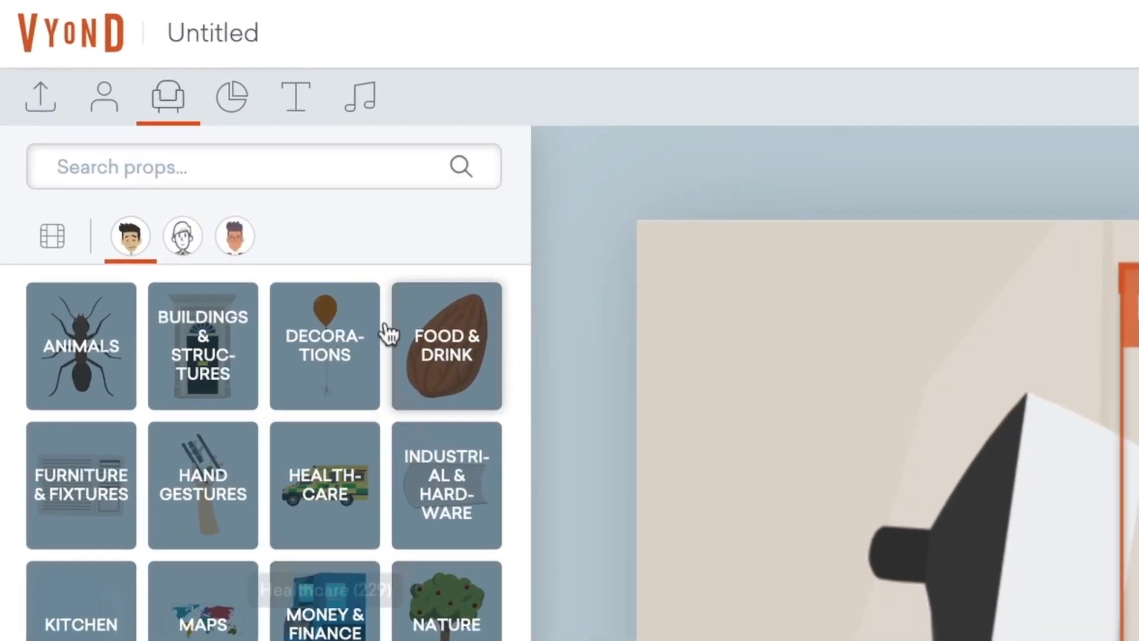
Add a title text reading "Shoot Day!" to the second scene, then shrink its box and place it above the laptop.
click(301, 98)
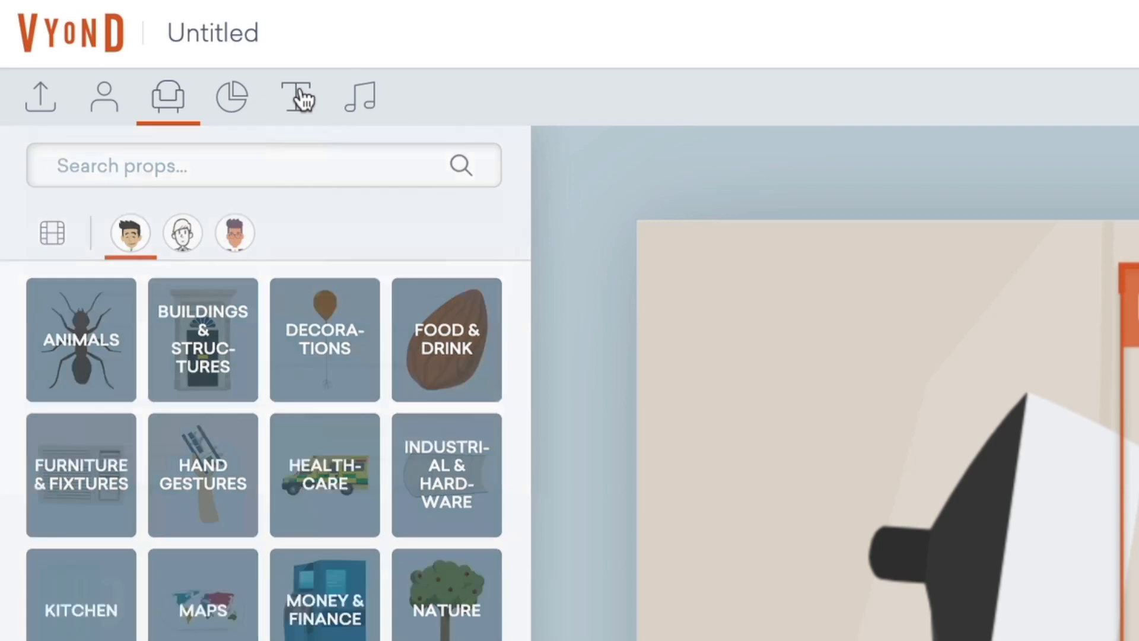
scroll(213, 323, down, 3)
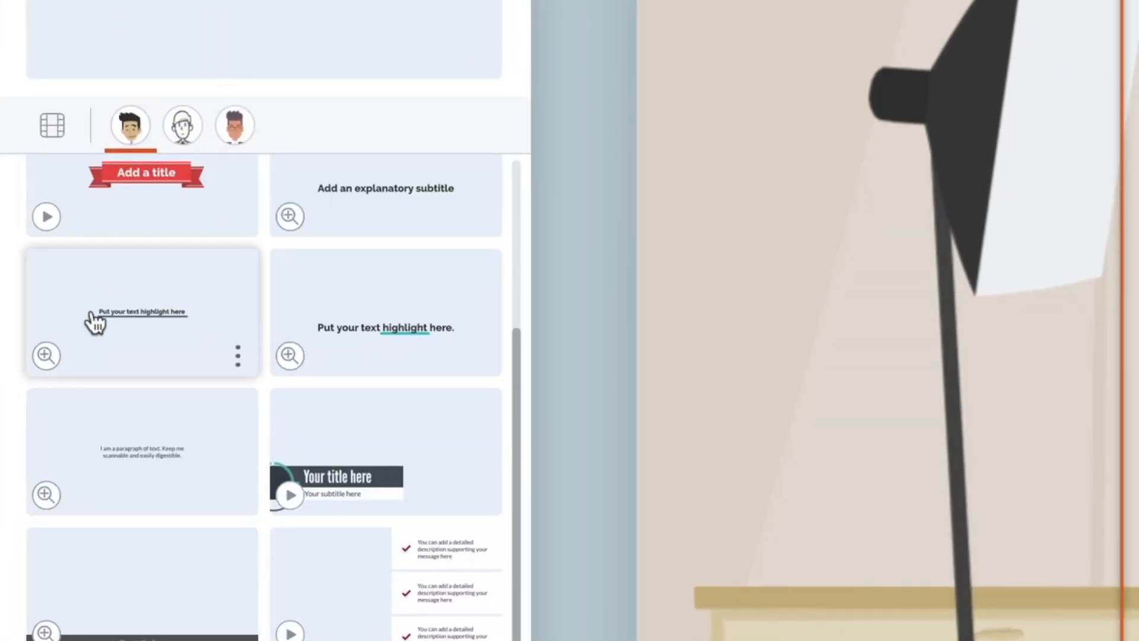
scroll(98, 466, up, 3)
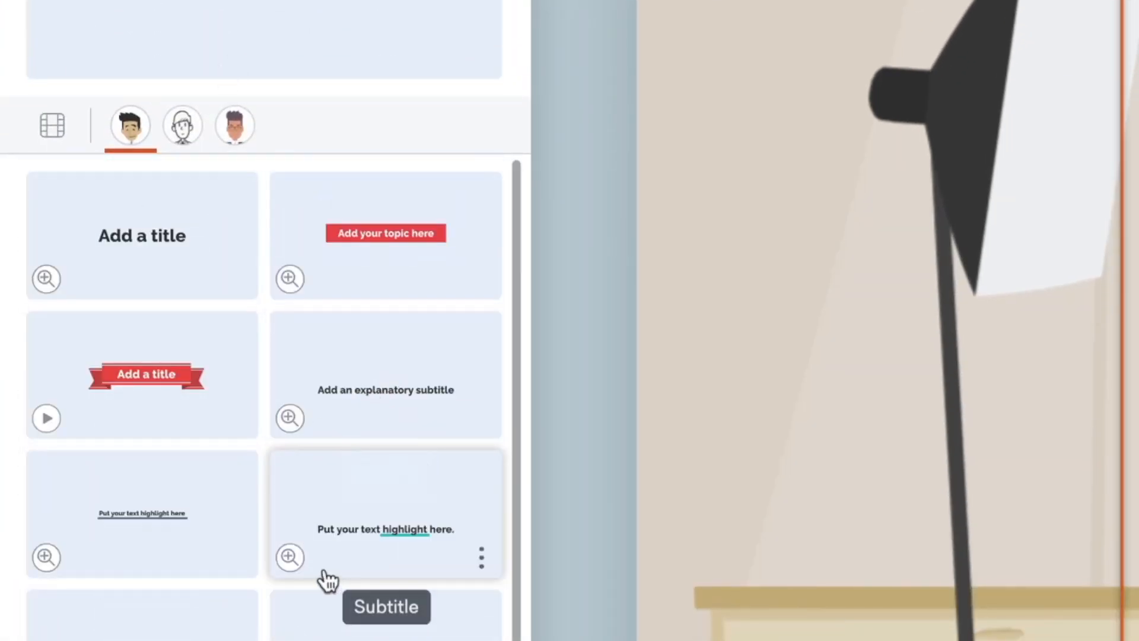
click(121, 242)
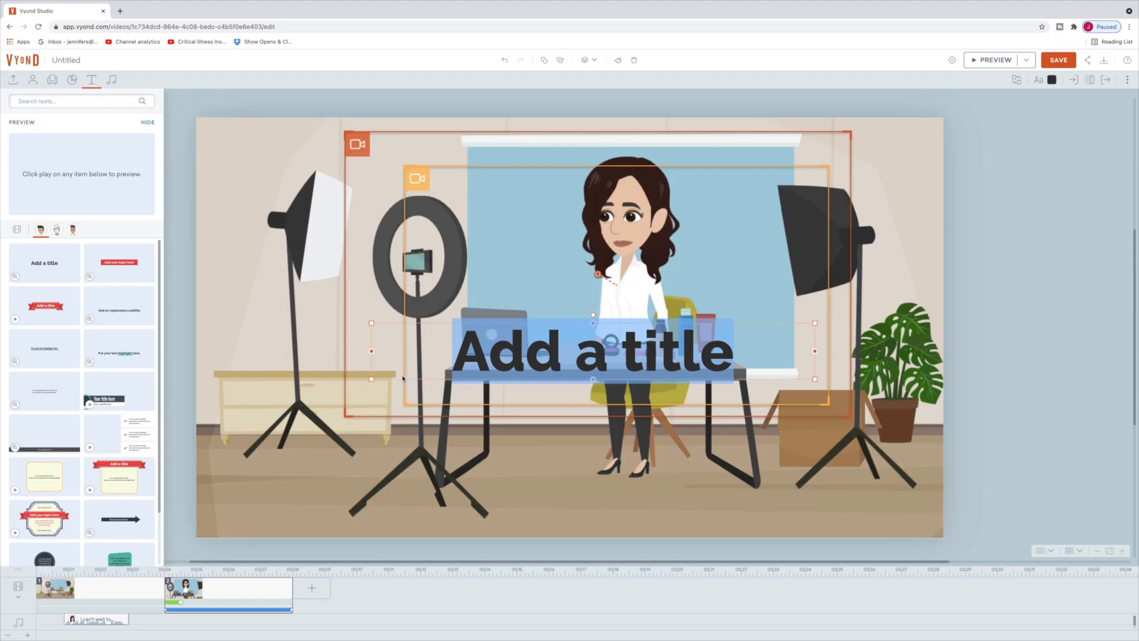
text(Shoot Day!)
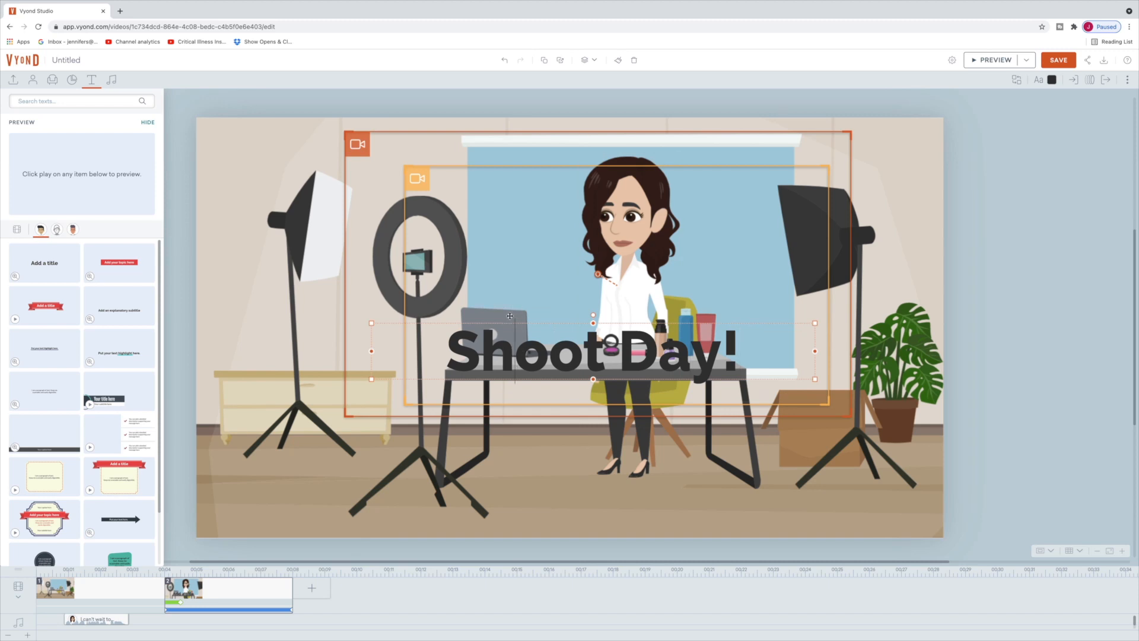
drag(510, 316, 406, 223)
drag(268, 231, 487, 258)
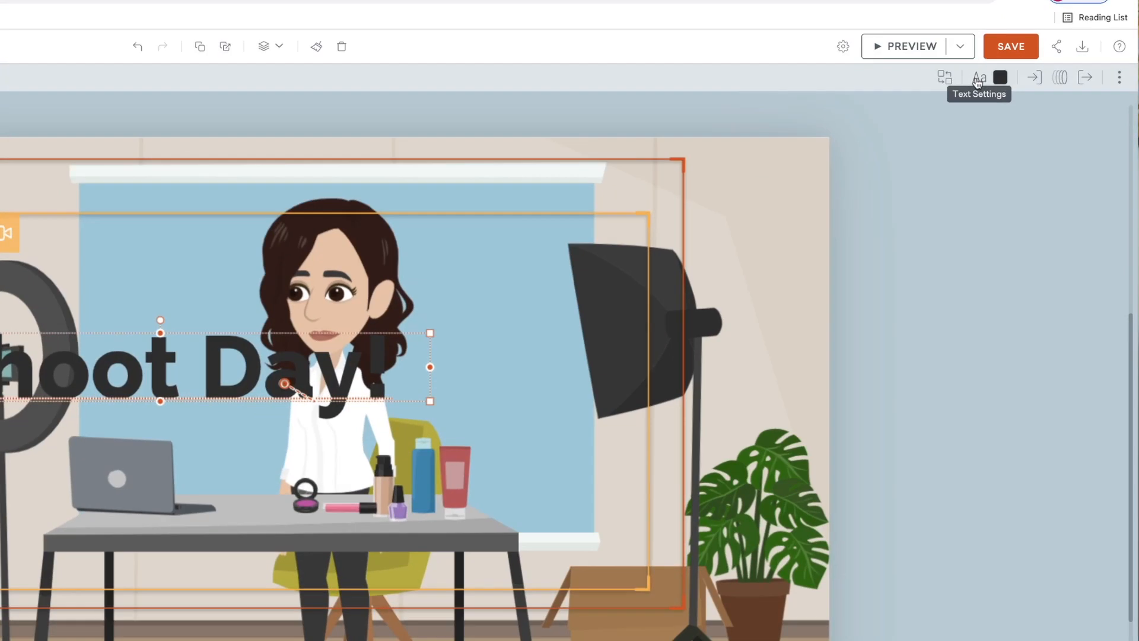
Restyle the "Shoot Day!" title in a narrow font at size 20 with pink #F22C88, and nudge it up on the blue backdrop.
click(978, 81)
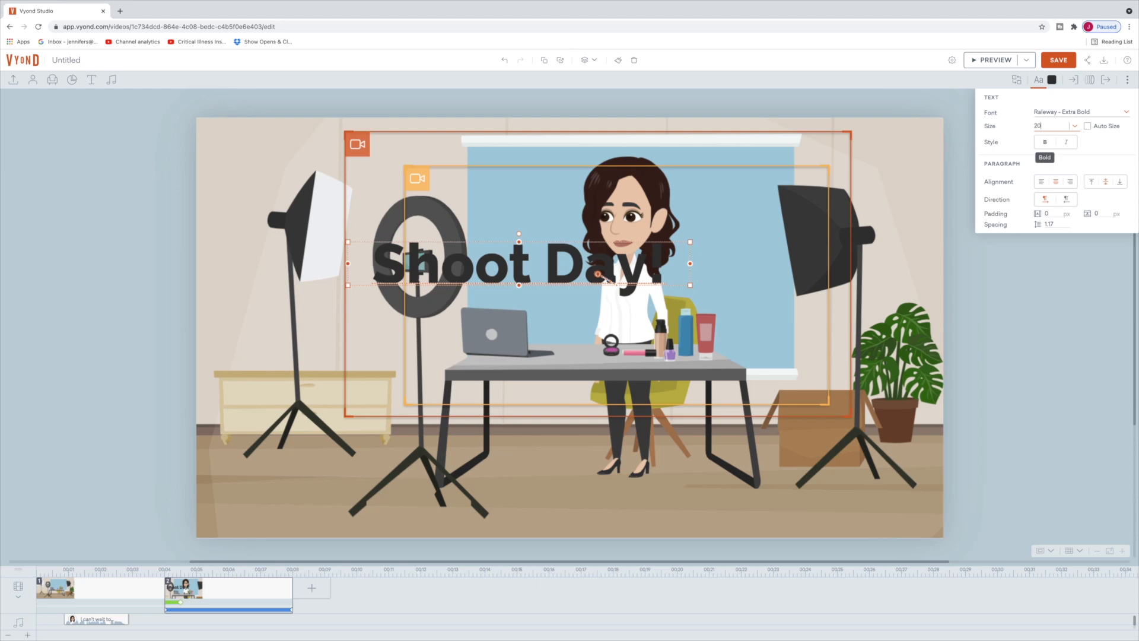
click(1081, 112)
scroll(1094, 177, down, 5)
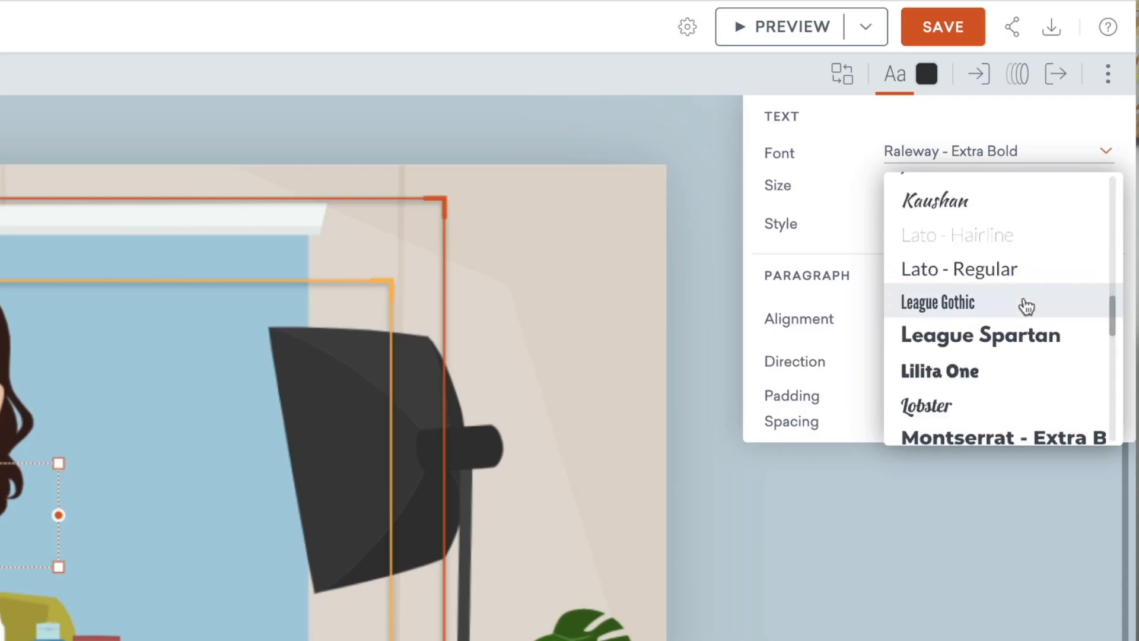
scroll(1094, 176, up, 10)
scroll(1094, 177, down, 2)
scroll(1027, 299, down, 10)
scroll(1027, 300, up, 15)
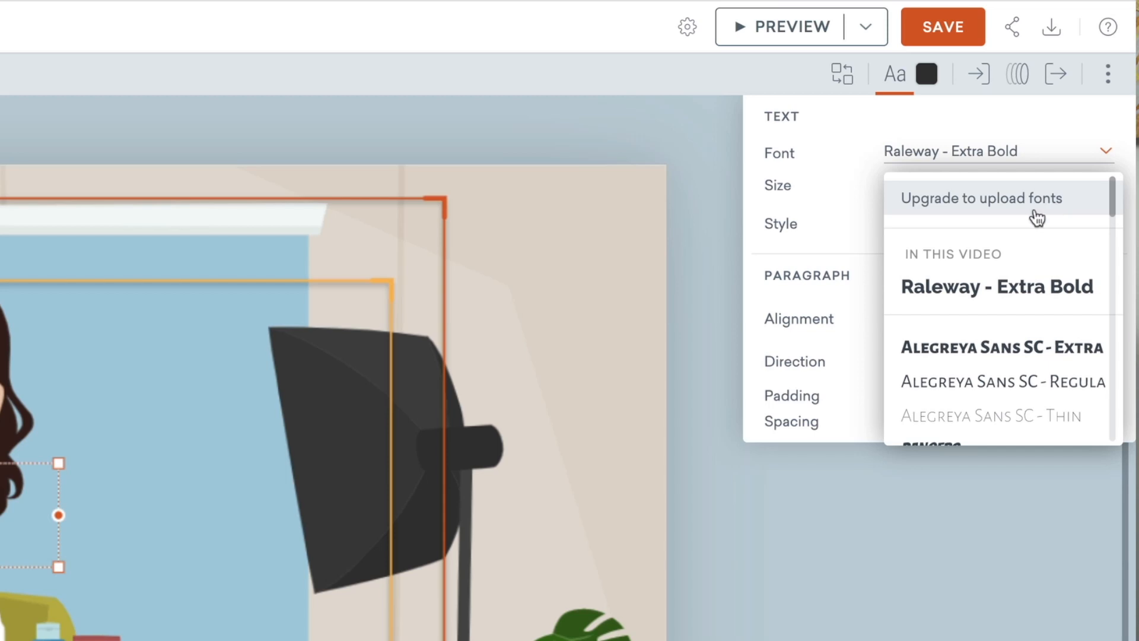
scroll(997, 343, down, 12)
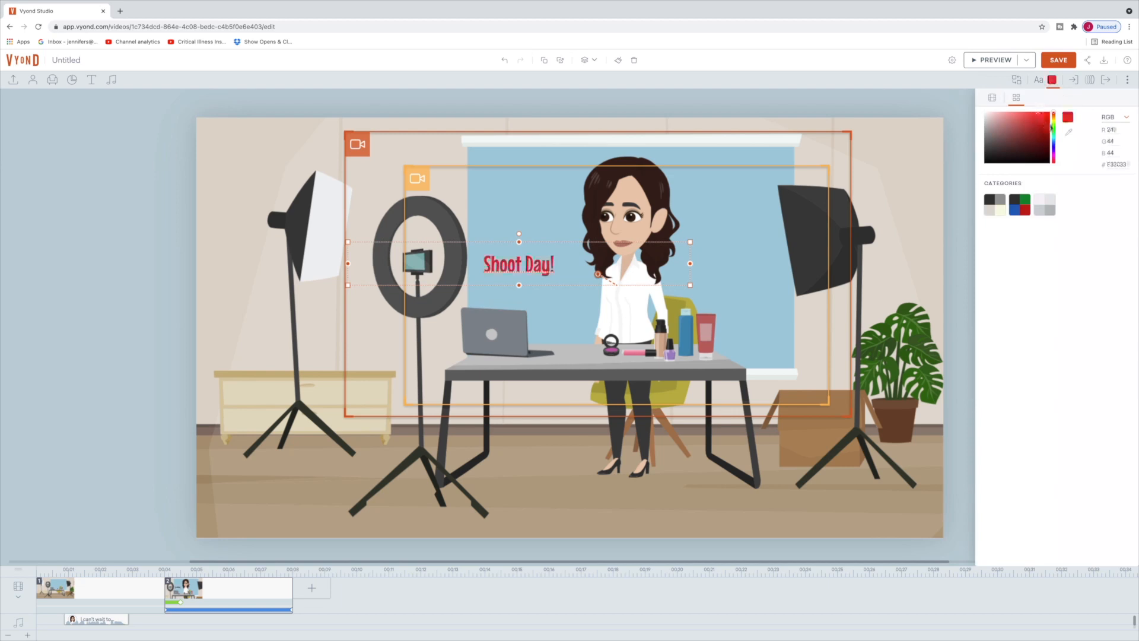
drag(511, 264, 515, 240)
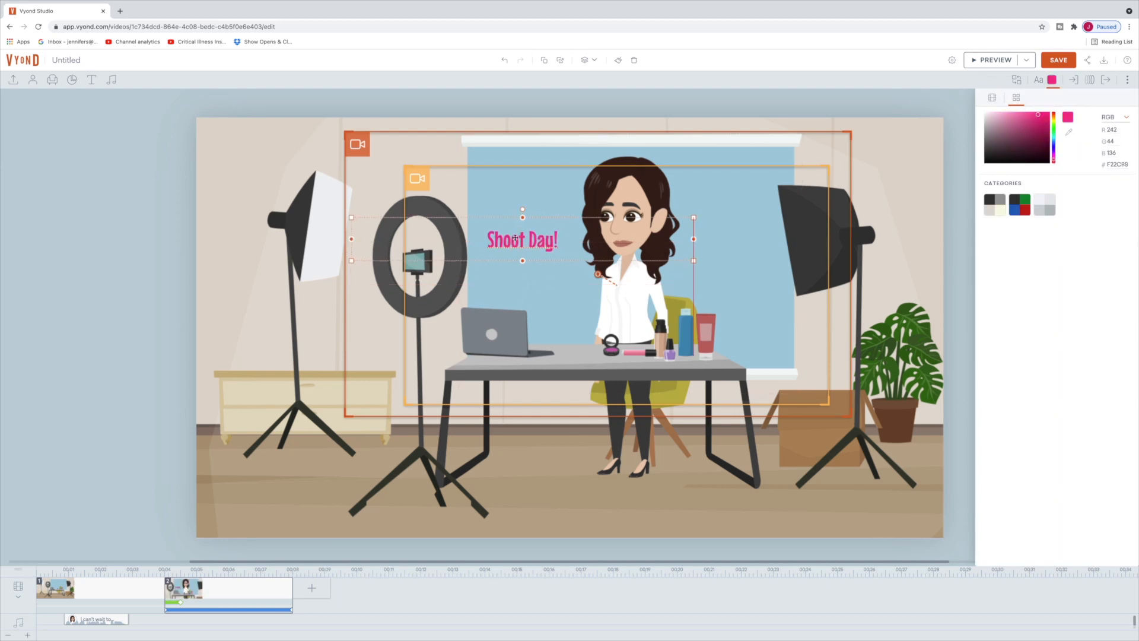
Give the "Shoot Day!" title the Pop - Dots enter effect, starting just before 00:05, and preview it.
click(1073, 80)
click(1120, 119)
click(1062, 218)
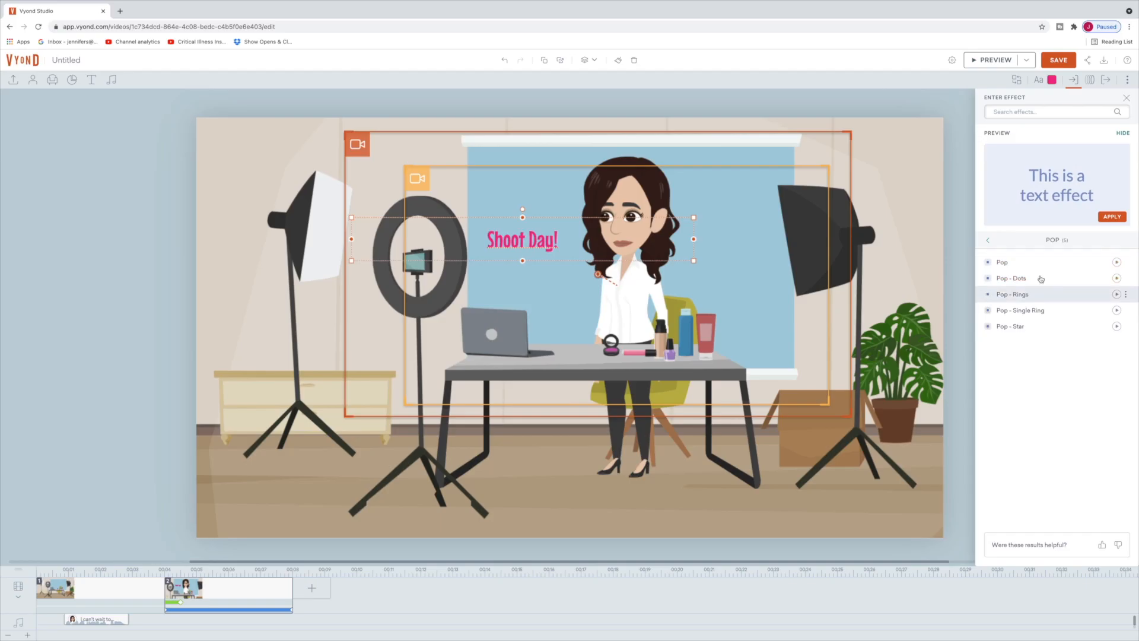
click(1045, 293)
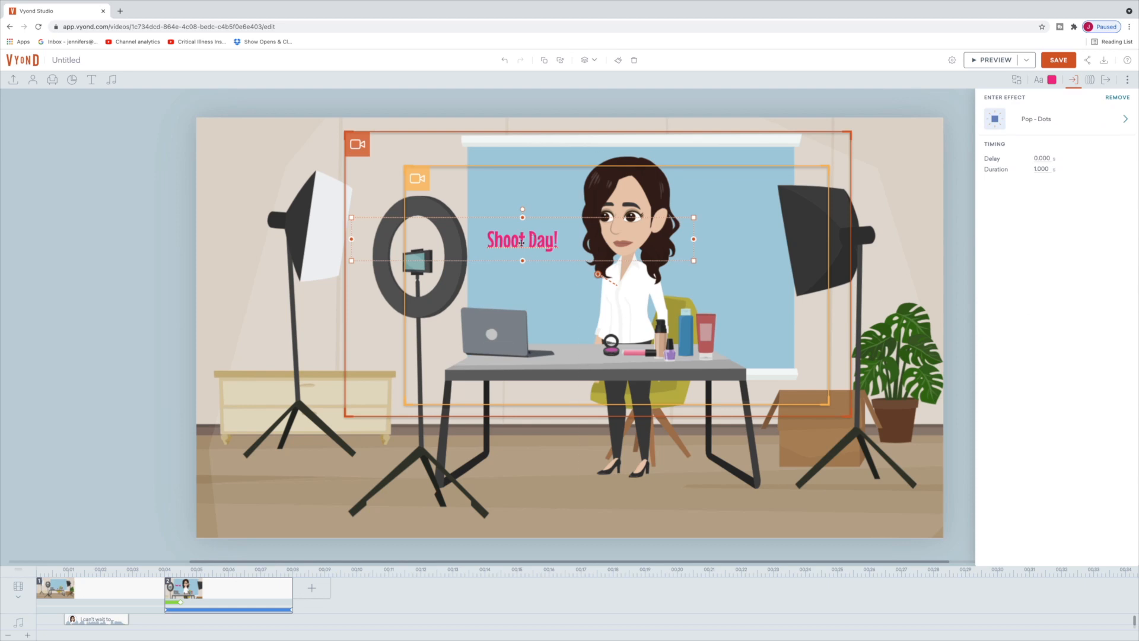
click(997, 61)
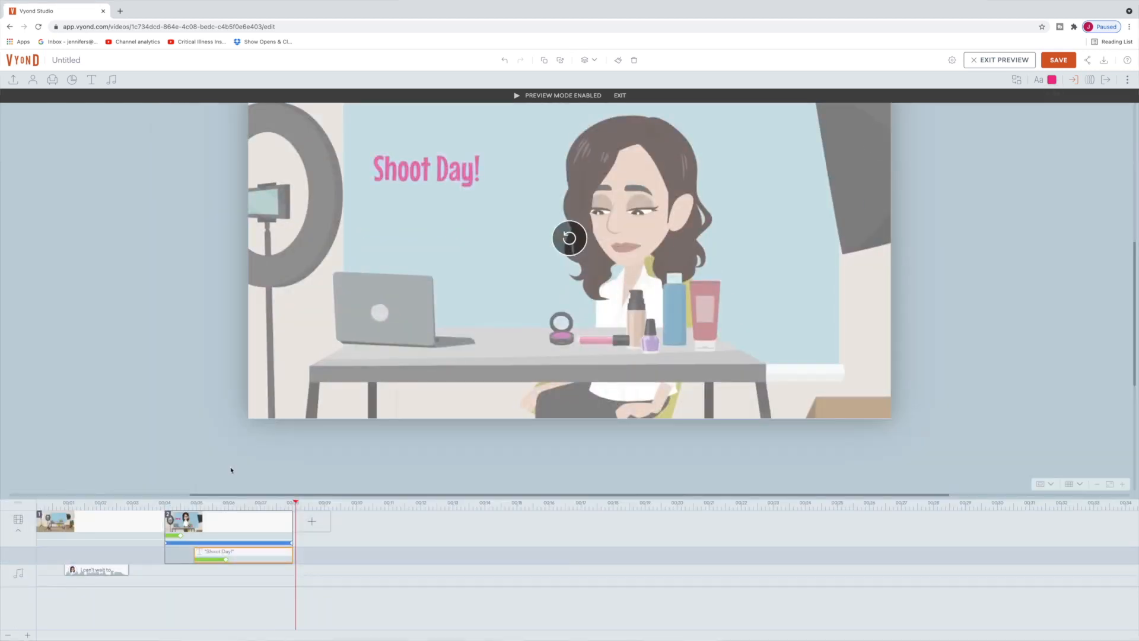
Exit the preview and set the walking woman's expression in the first scene to Happy.
click(88, 528)
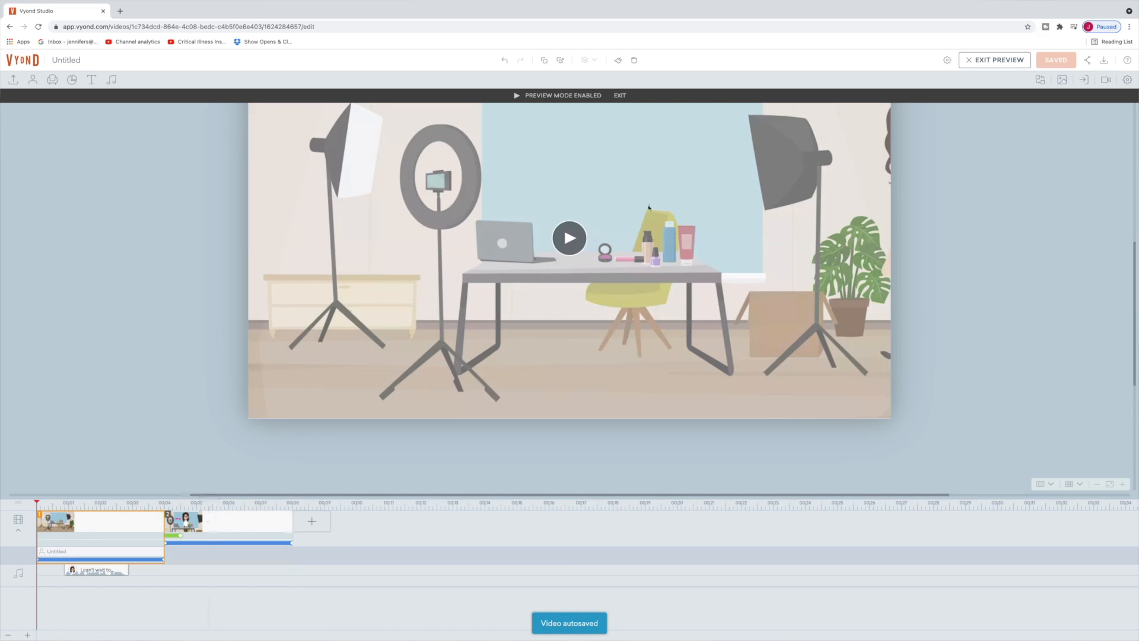
click(1009, 60)
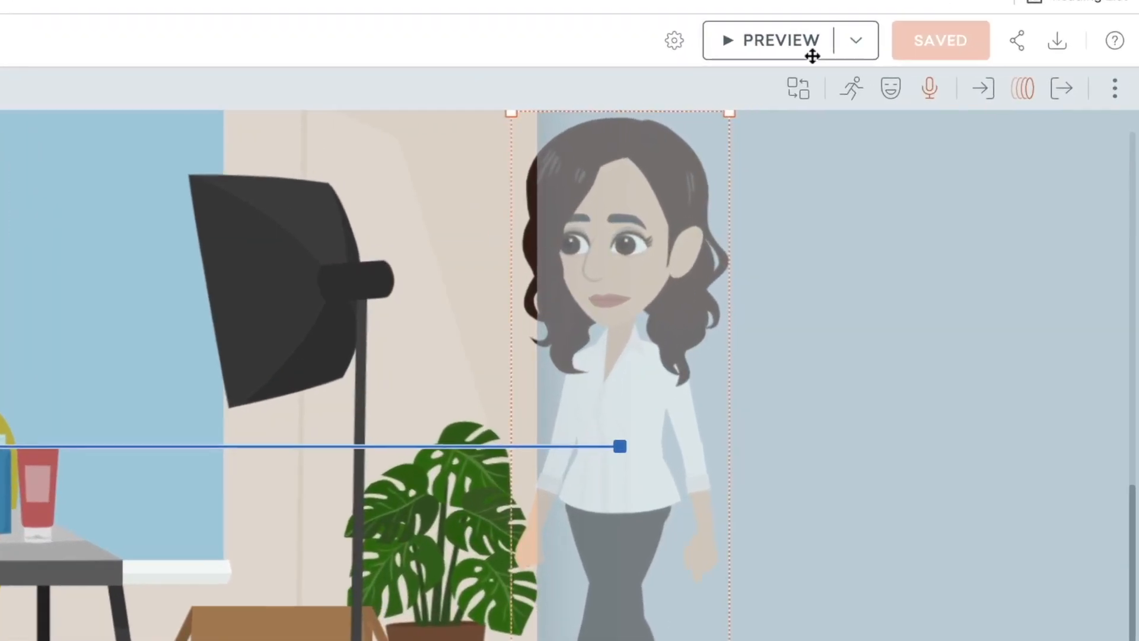
click(891, 89)
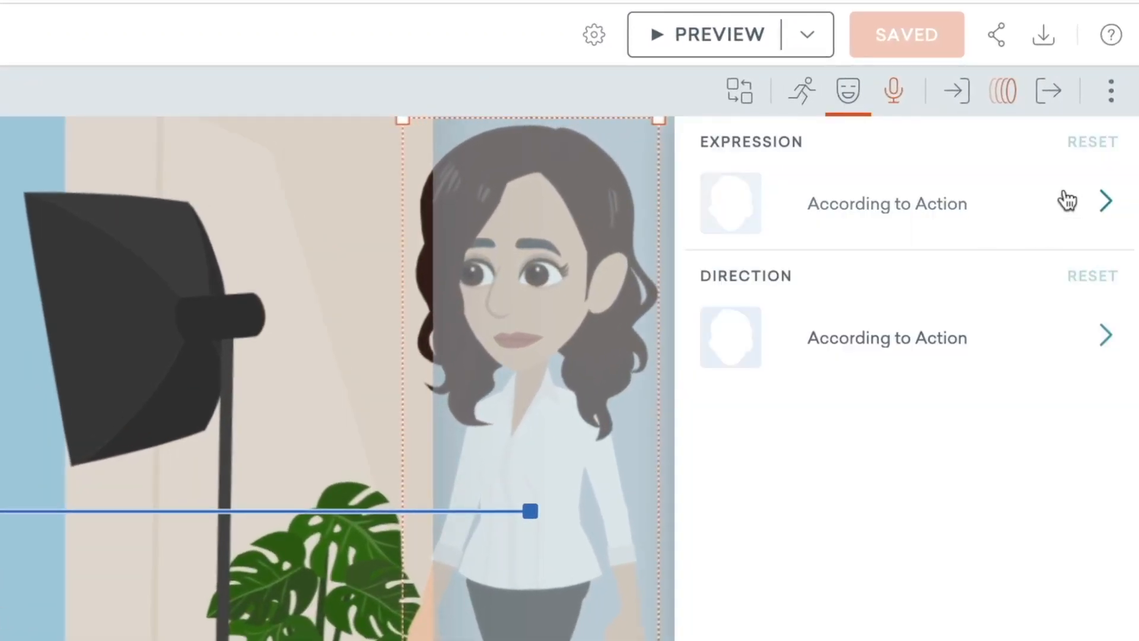
click(1118, 194)
click(851, 511)
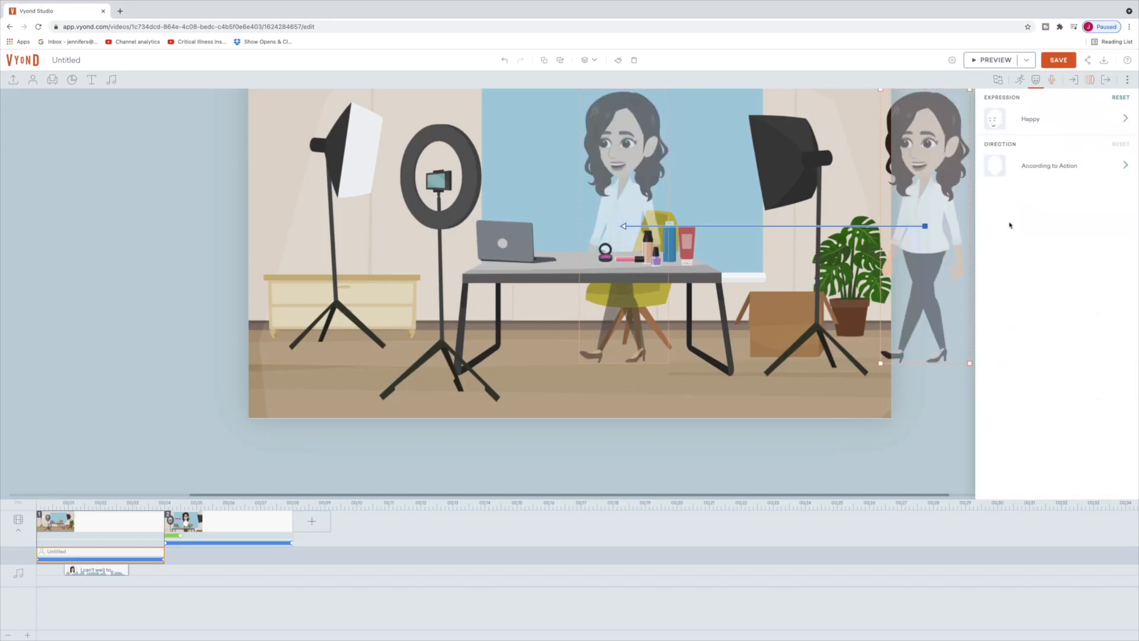
Set the woman's expression in the second scene to Happy and save the video.
click(203, 530)
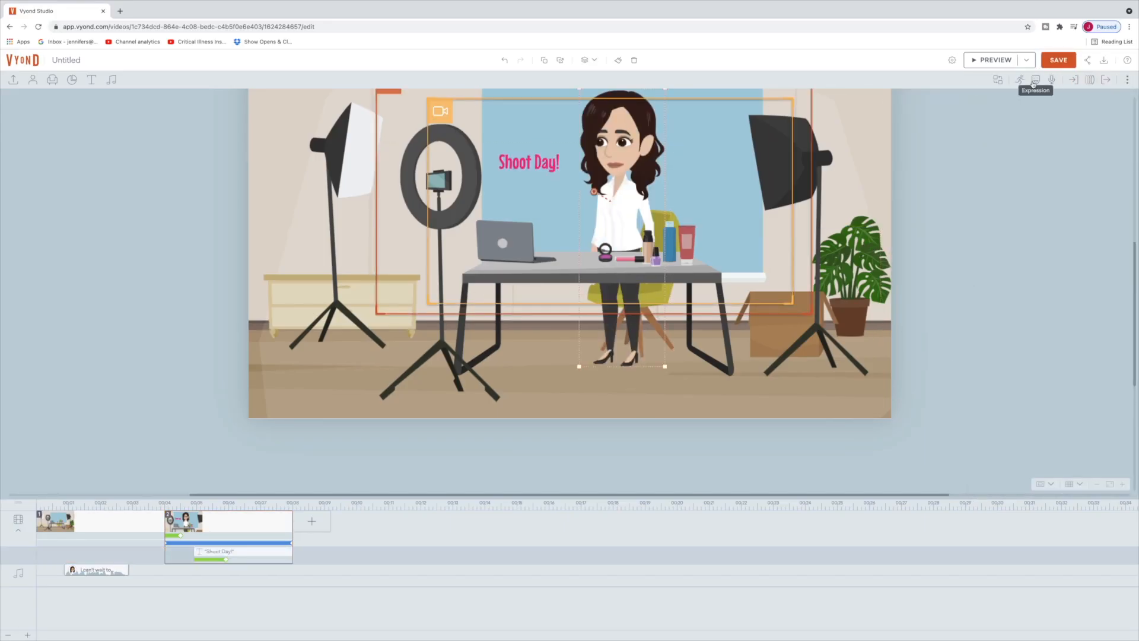
click(1036, 80)
click(1123, 124)
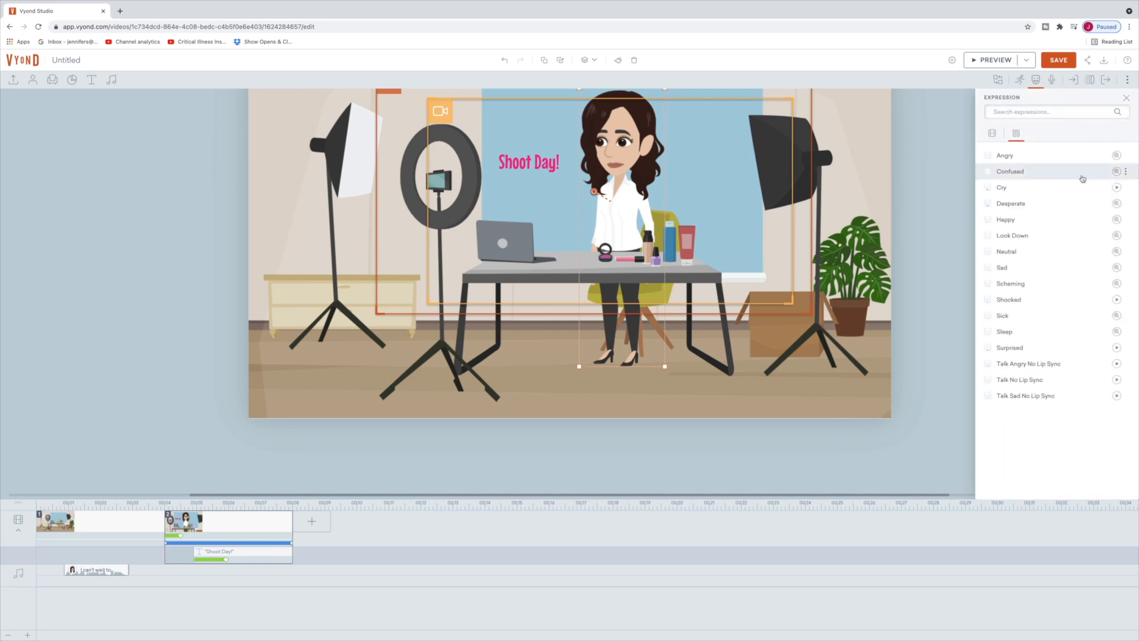
click(1020, 222)
click(1068, 64)
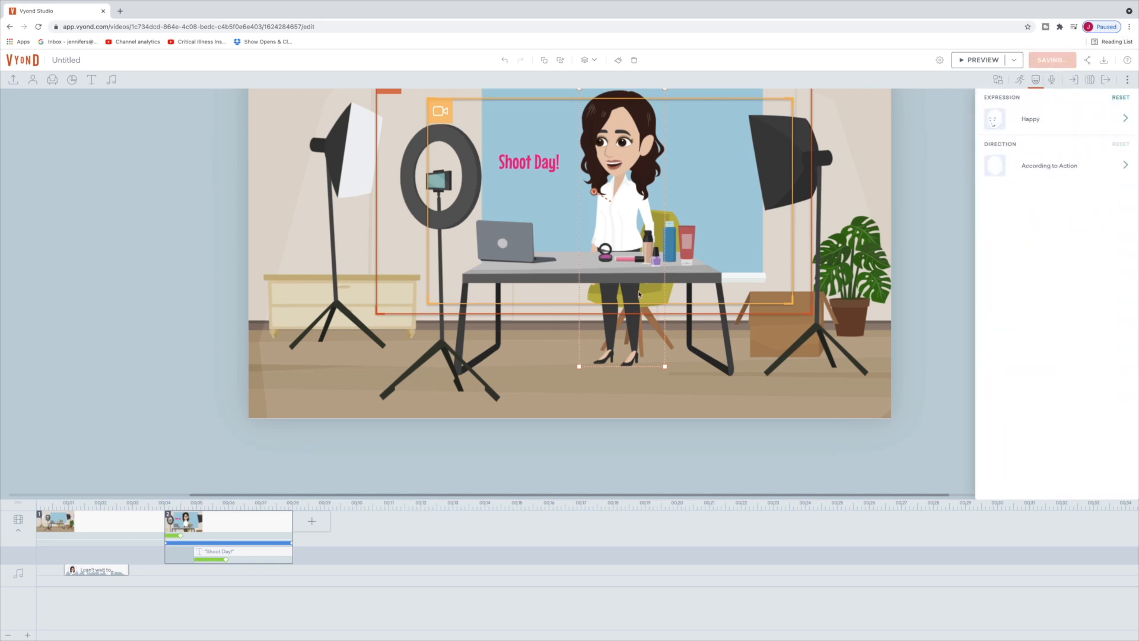
Browse the music library, sample a few tracks, and add Happy Face to the audio track.
click(127, 524)
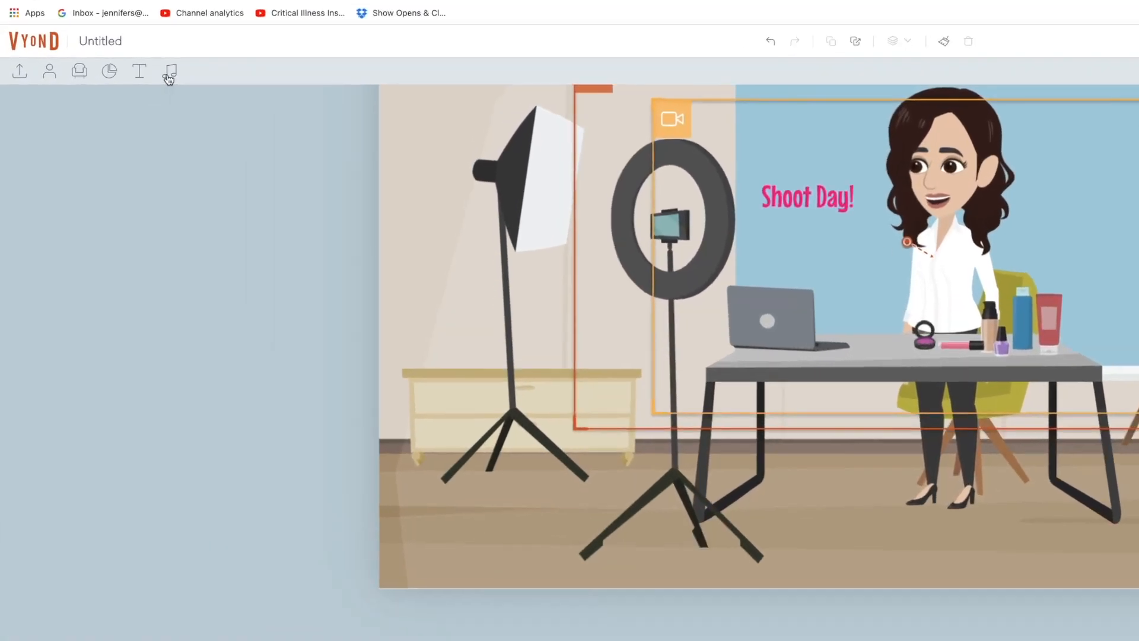
click(112, 79)
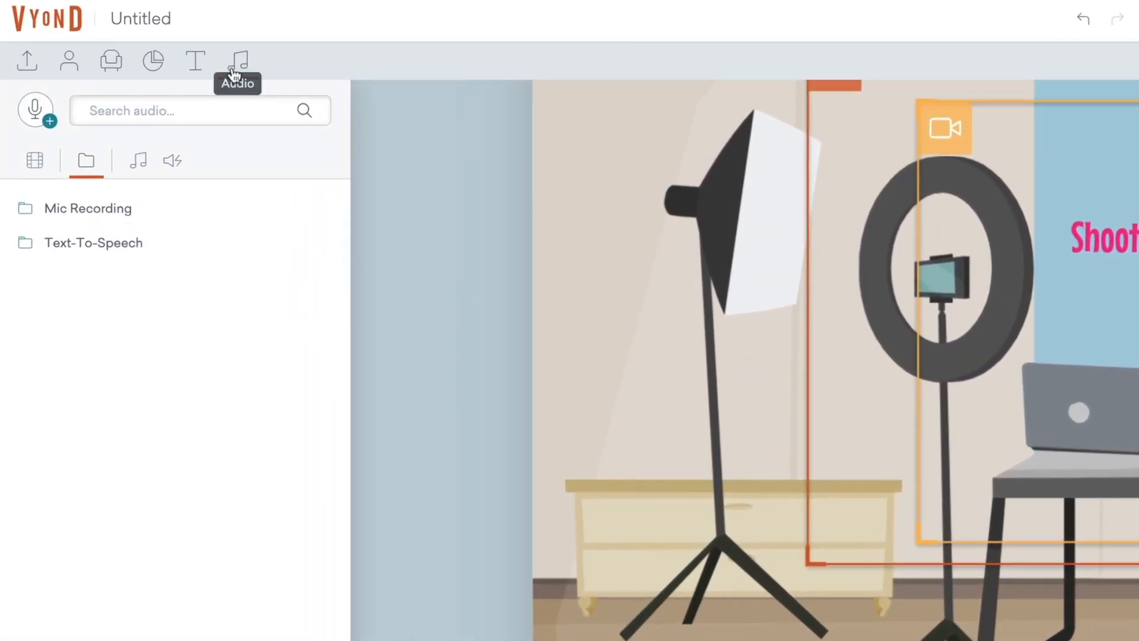
click(143, 168)
scroll(184, 249, down, 5)
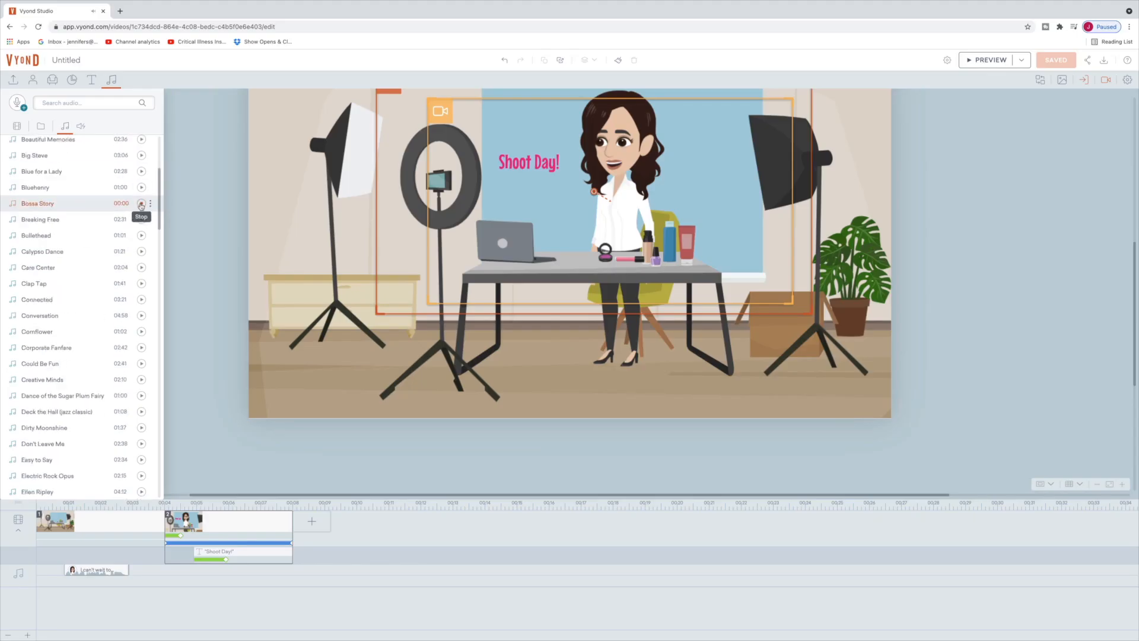
scroll(93, 202, up, 3)
scroll(94, 284, down, 5)
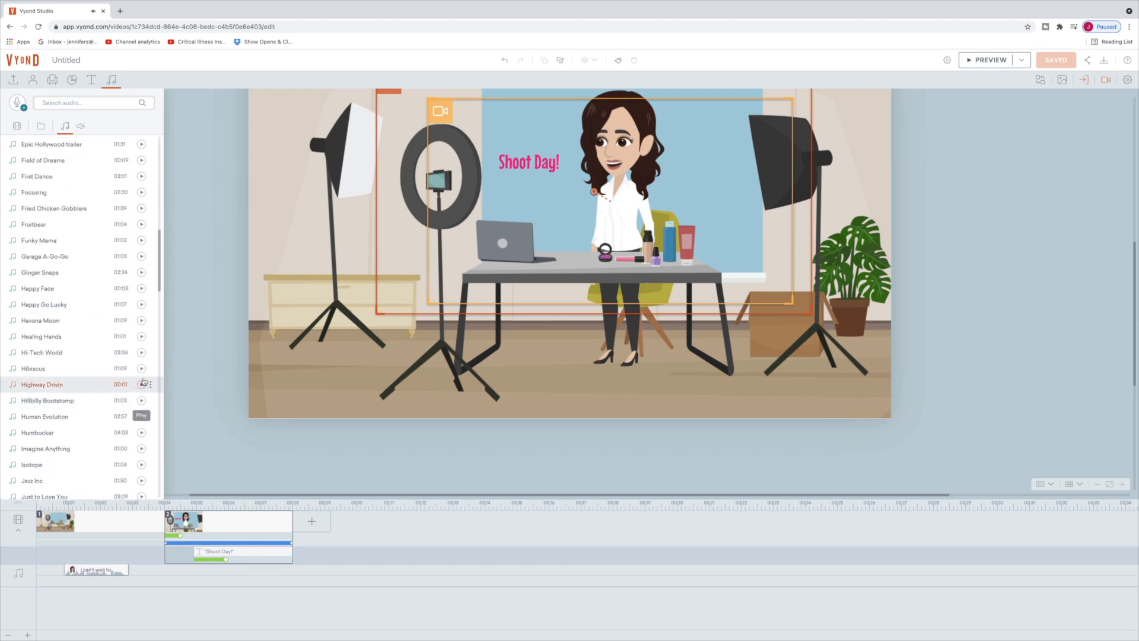
click(142, 288)
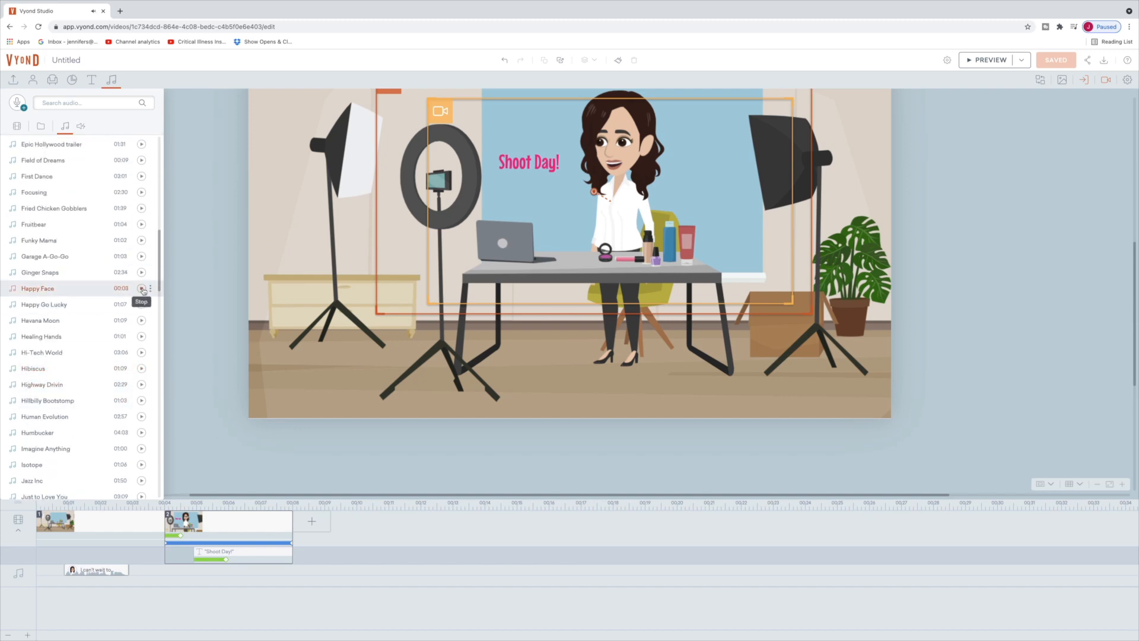
click(80, 290)
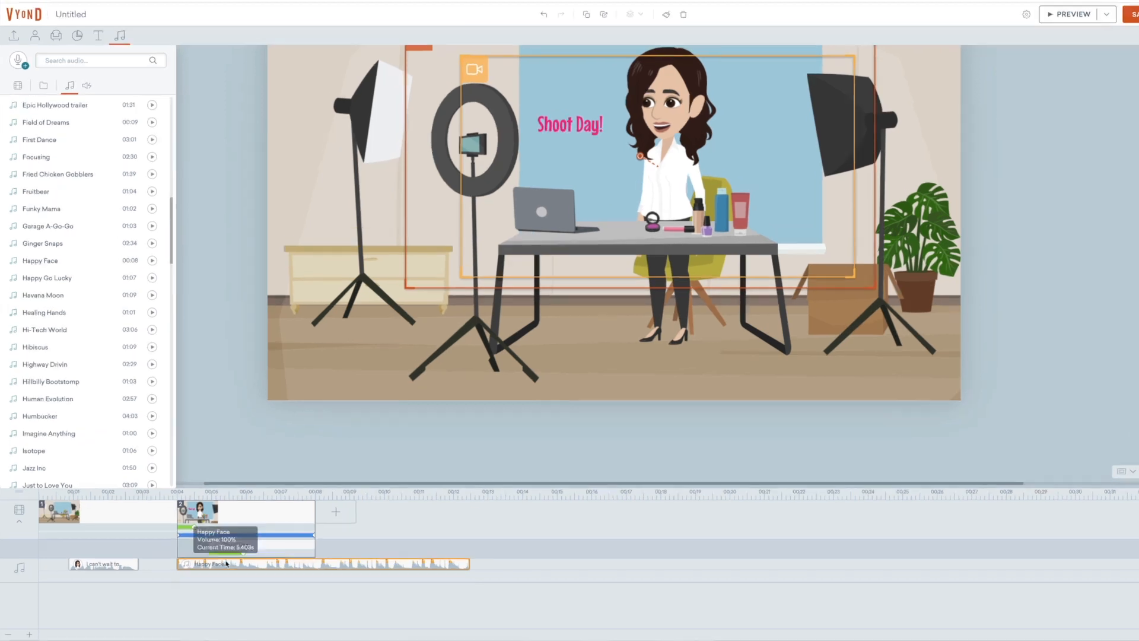
Move the Happy Face music clip along the audio track to the beginning of the video.
drag(226, 564, 93, 558)
drag(176, 478, 173, 479)
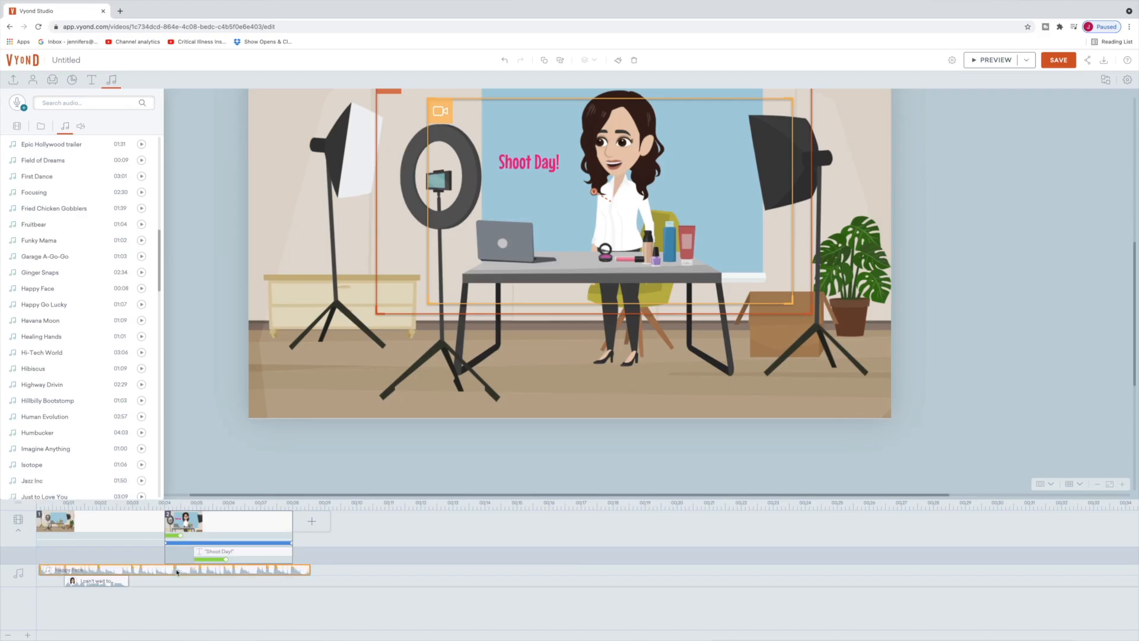
drag(176, 572, 170, 572)
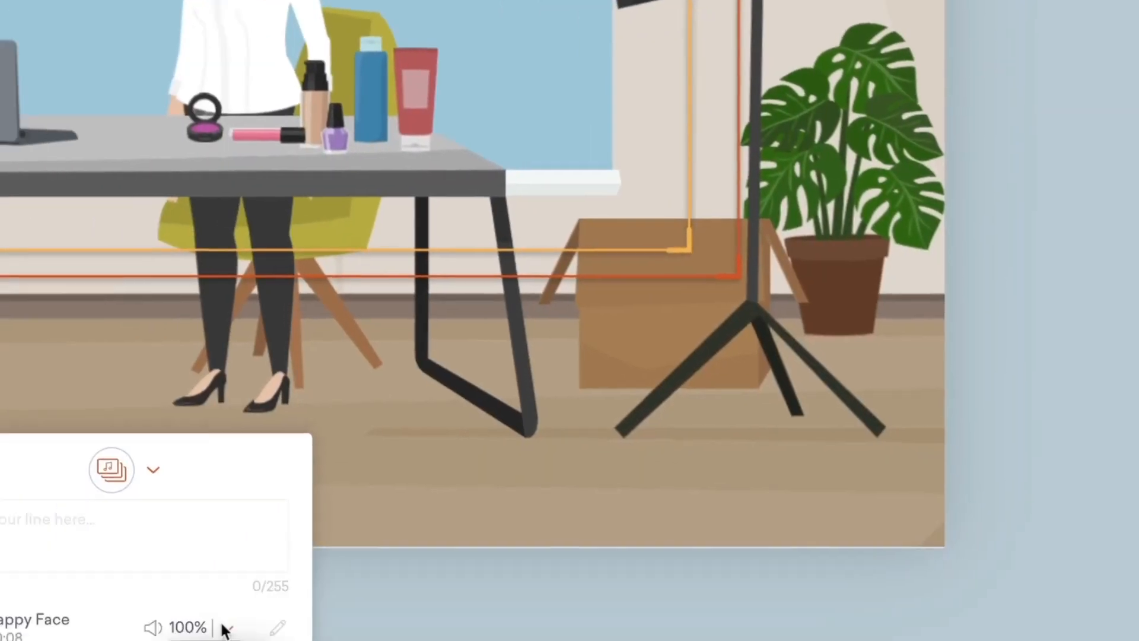
Set the Happy Face music clip's volume to 50% and preview the video from the start.
click(578, 309)
scroll(568, 473, down, 1)
scroll(567, 473, up, 1)
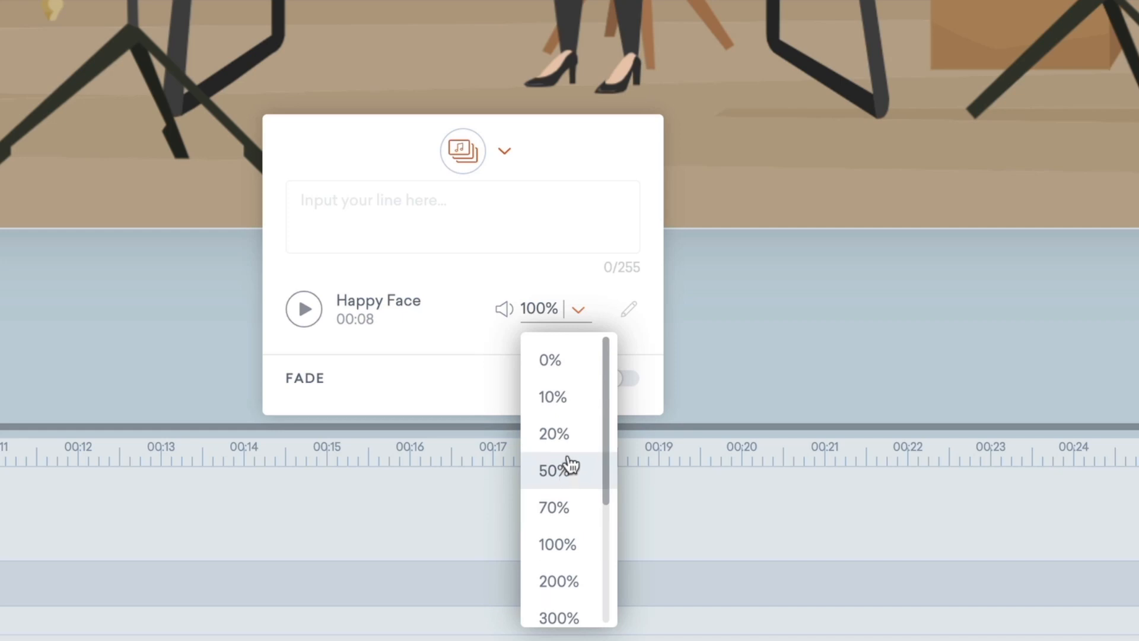
click(570, 466)
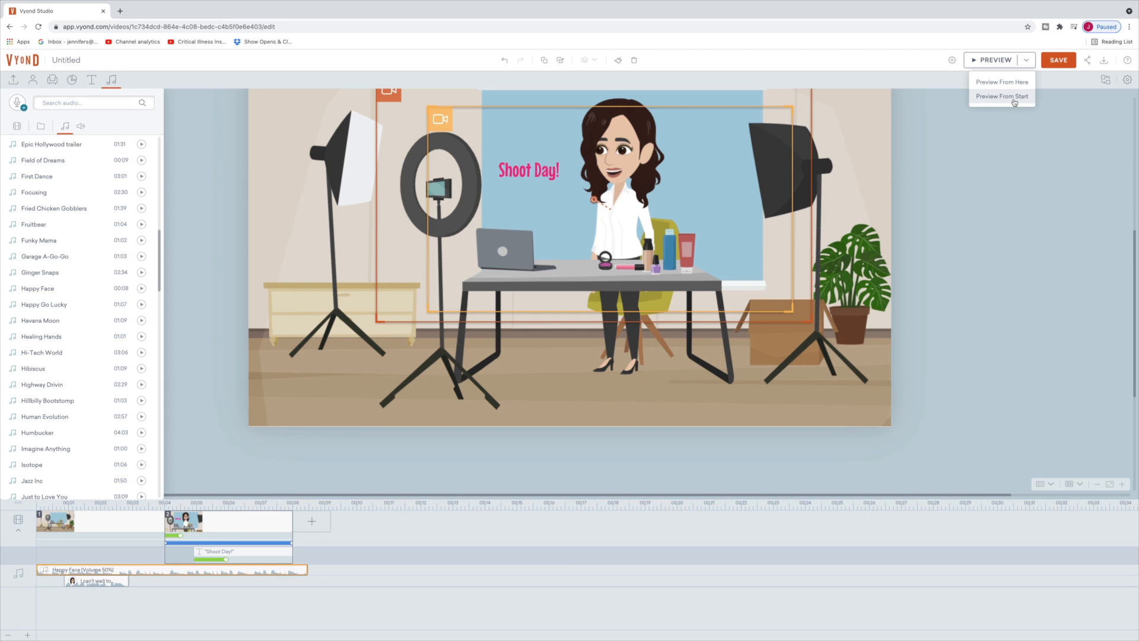
click(1013, 98)
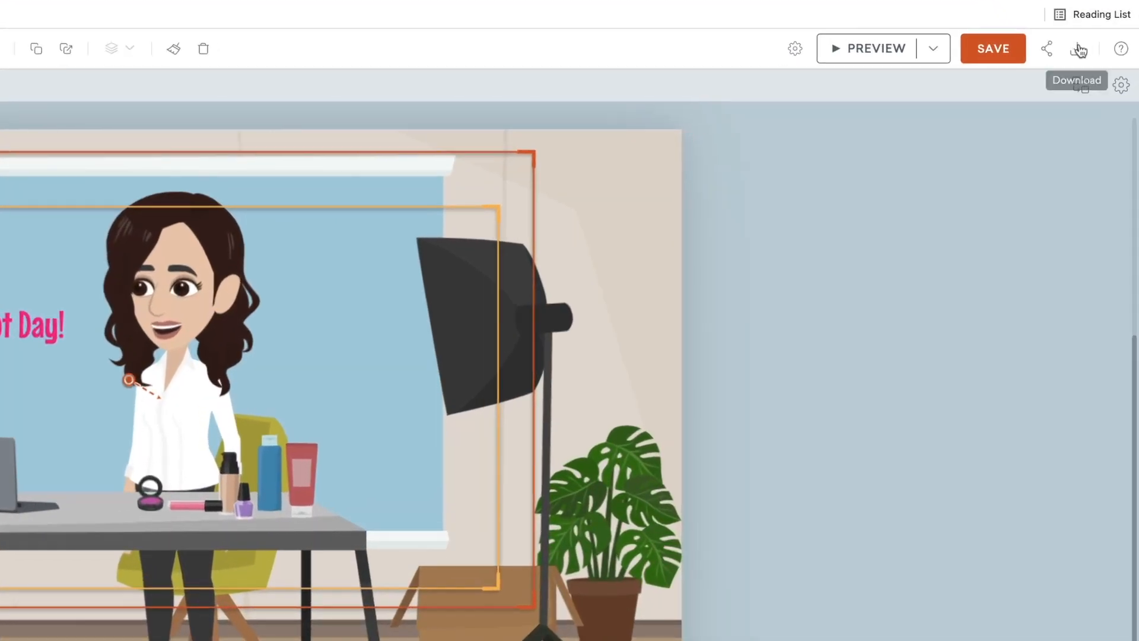
Generate a downloadable version of the video in Full HD (1080p).
click(1105, 60)
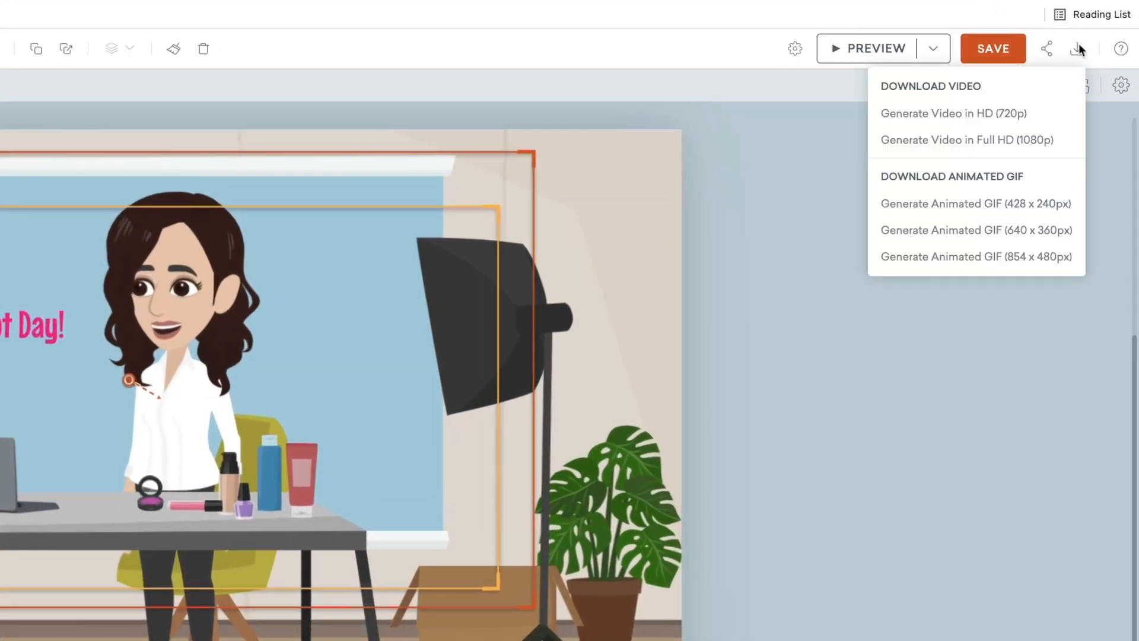
click(1035, 146)
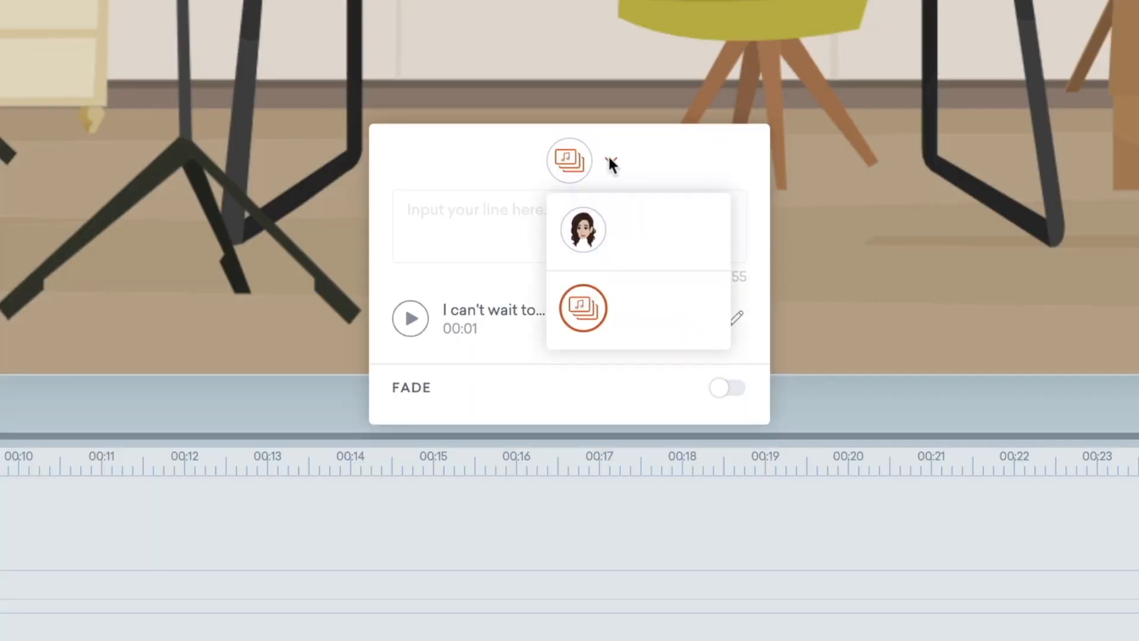
Assign the "I can't wait to..." speech clip to the dark-haired woman character.
click(587, 238)
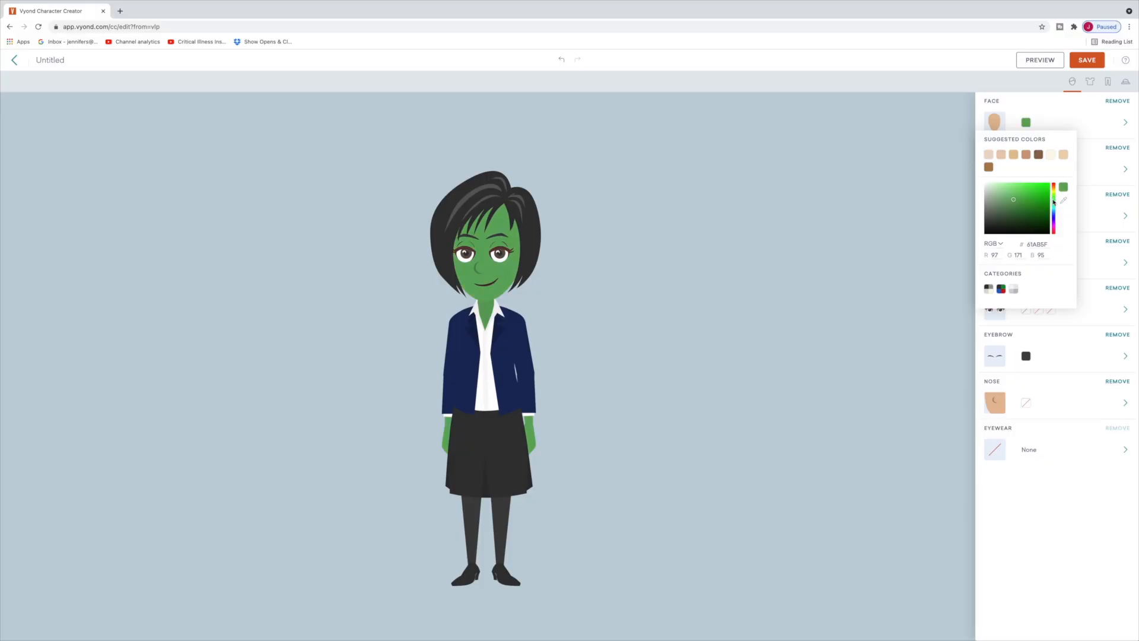
Try brighter green shades on the character's face, and set the skin to the suggested tan colour E2C294.
click(1024, 195)
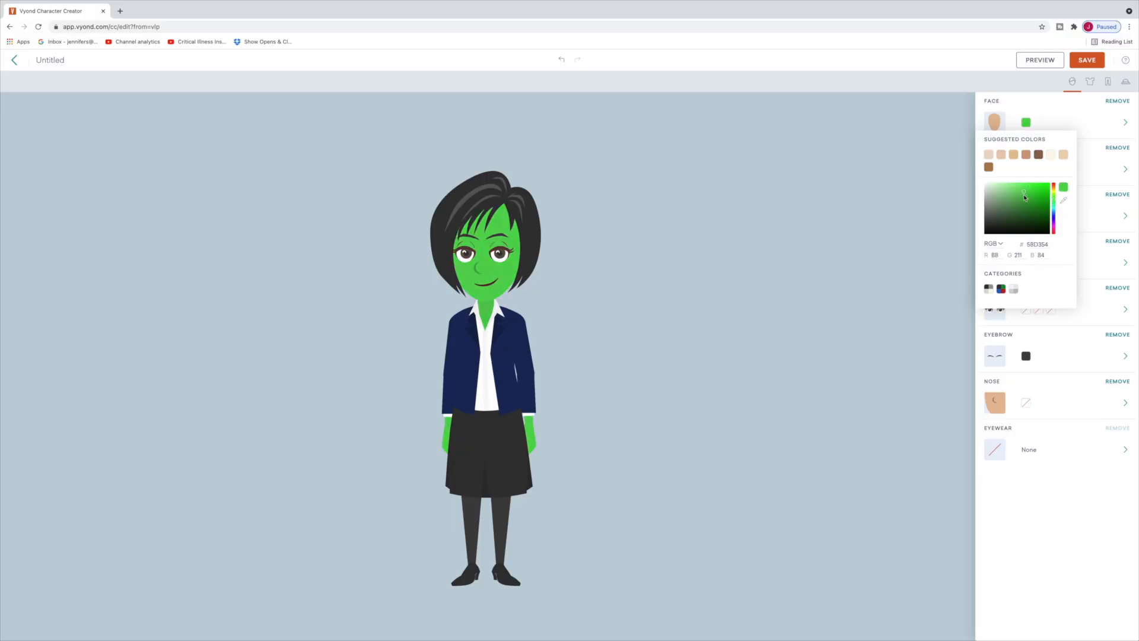
mouse_move(1026, 194)
mouse_down()
mouse_move(1033, 210)
mouse_move(1016, 192)
mouse_up()
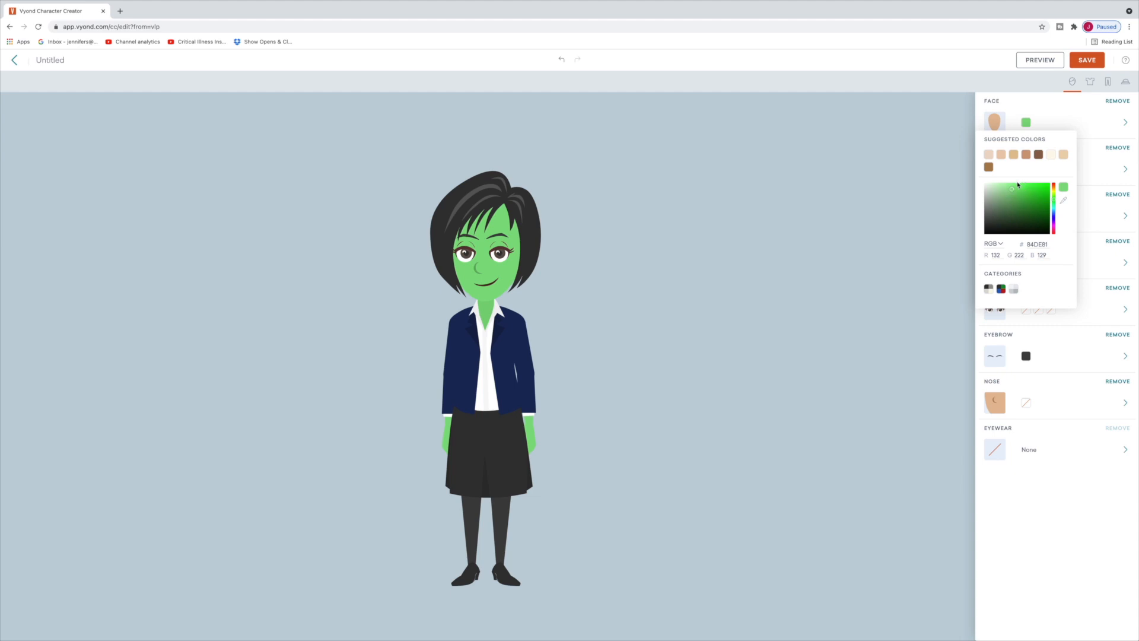
click(1001, 155)
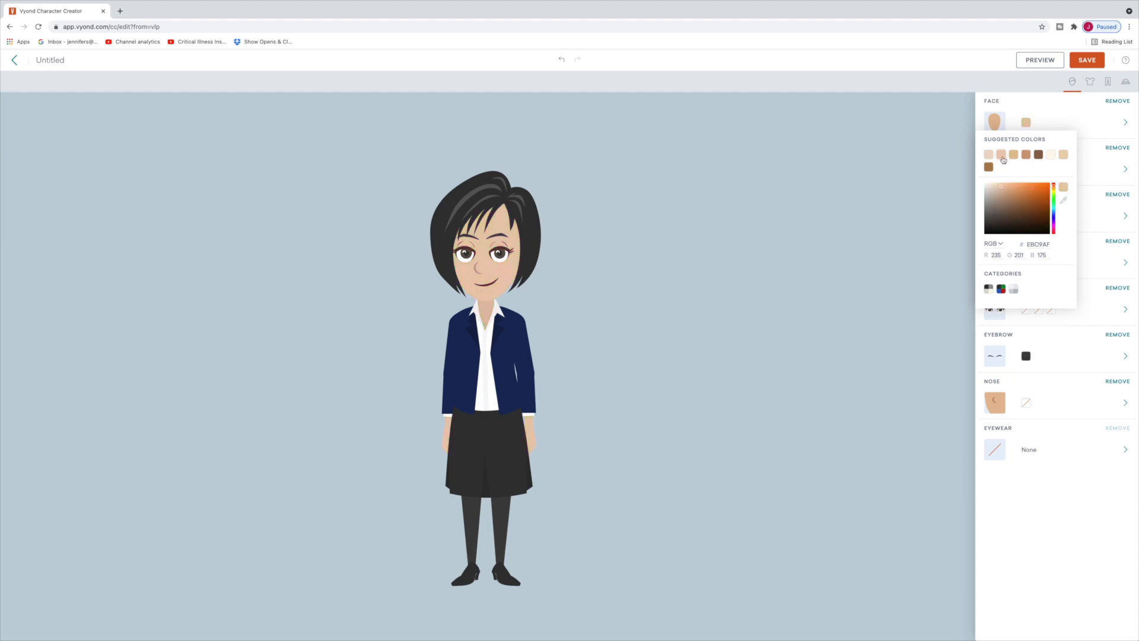
click(1013, 155)
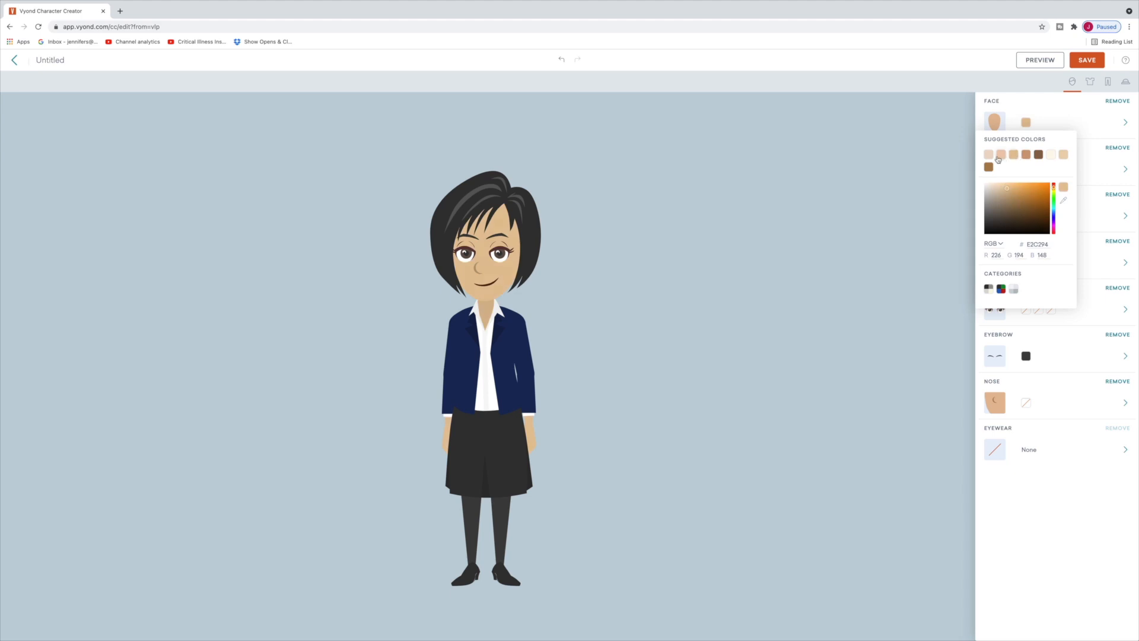
click(1087, 123)
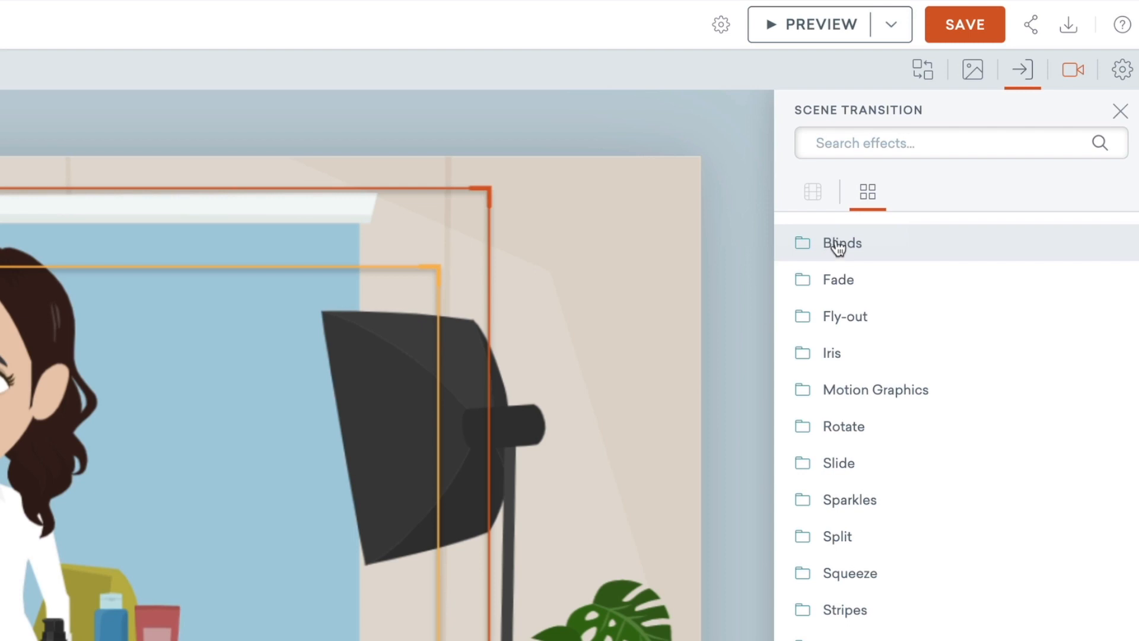
Browse the Blinds scene transitions and play the sample of Blinds - Horizontal.
click(841, 245)
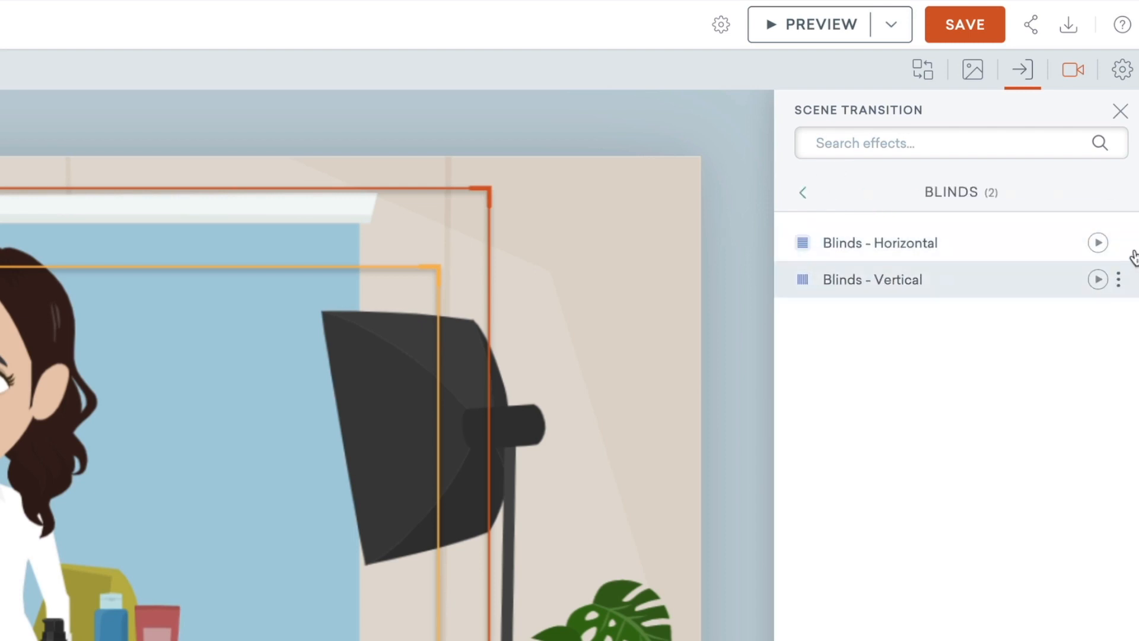
click(1099, 244)
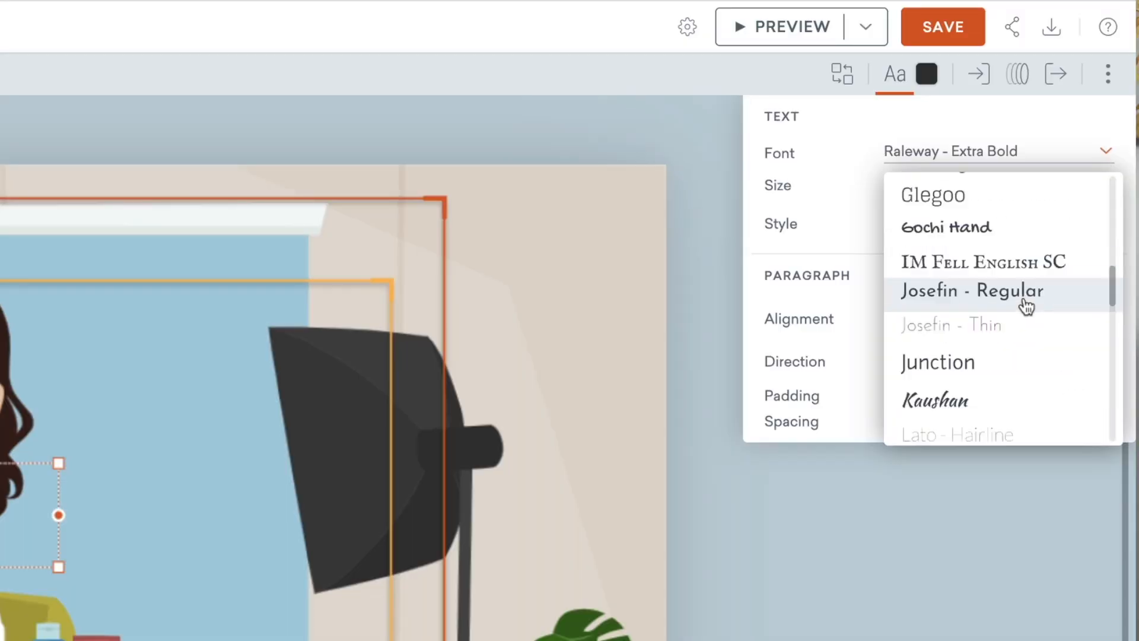
Look through the fonts available for the selected text and the option for uploading custom fonts.
scroll(1026, 306, down, 3)
scroll(1025, 305, up, 10)
scroll(1023, 305, down, 10)
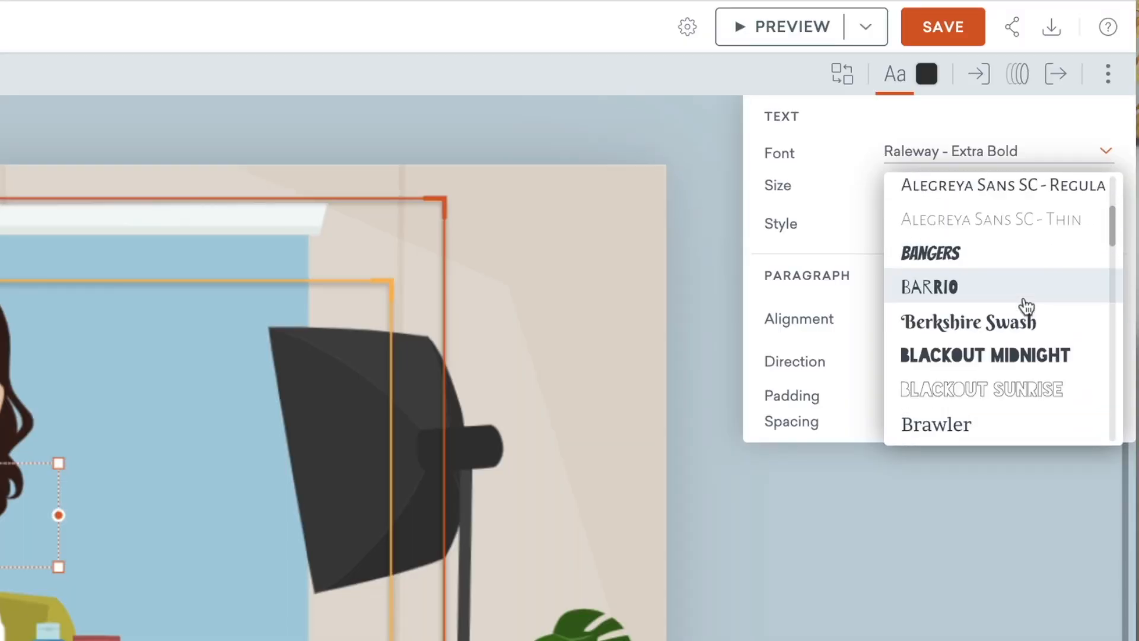
scroll(1027, 300, down, 3)
scroll(1058, 202, up, 10)
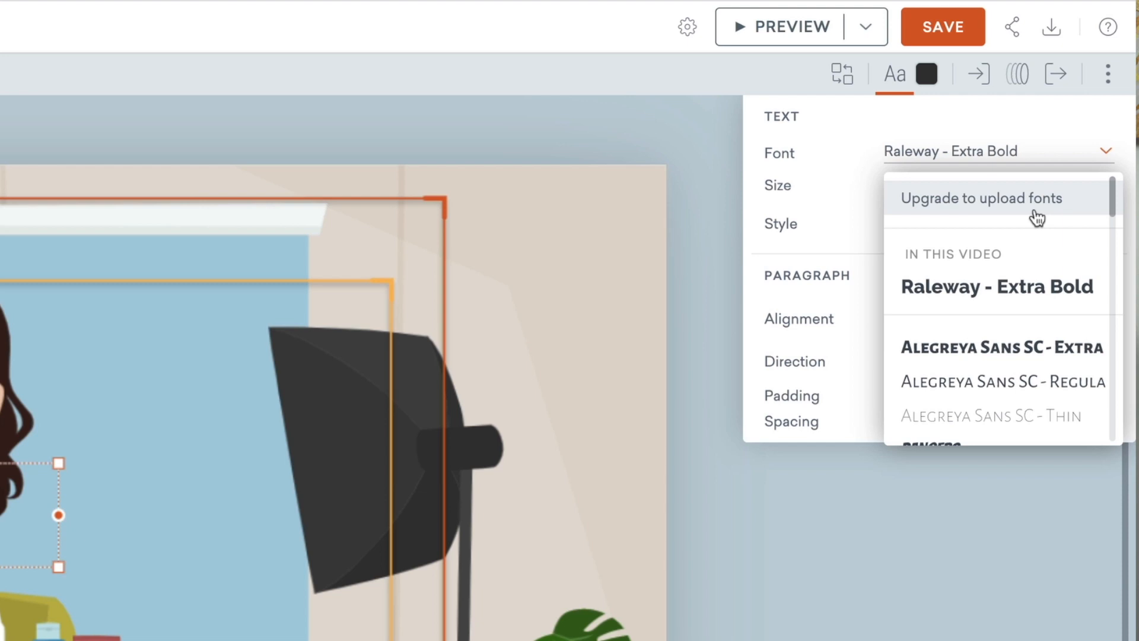
scroll(997, 350, down, 10)
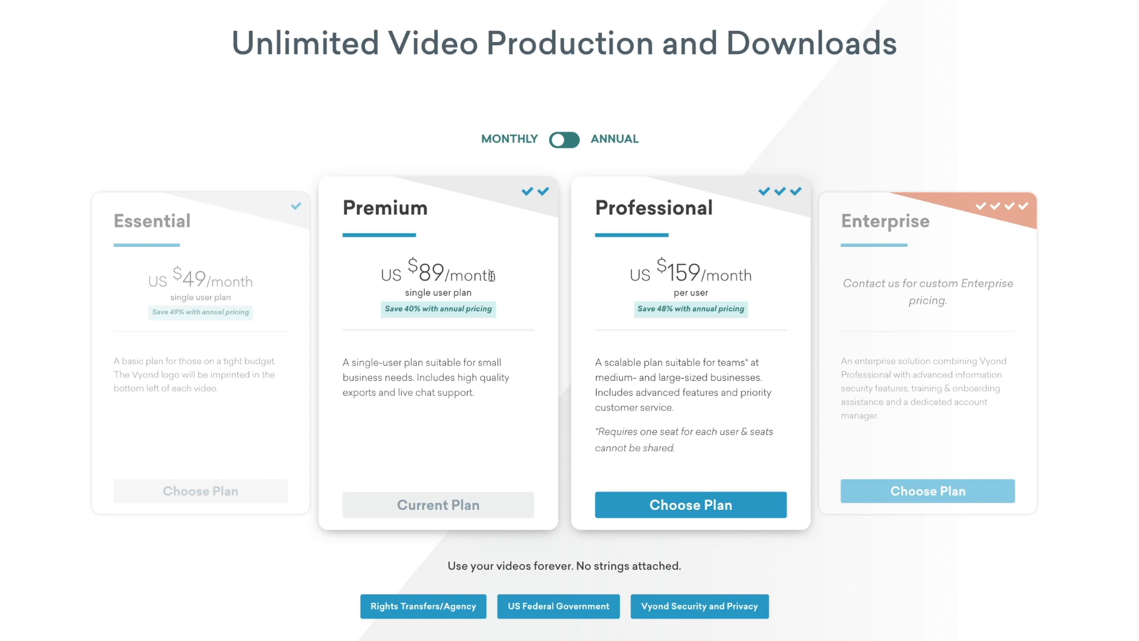
Show the annual pricing of the Vyond subscription plans.
click(576, 141)
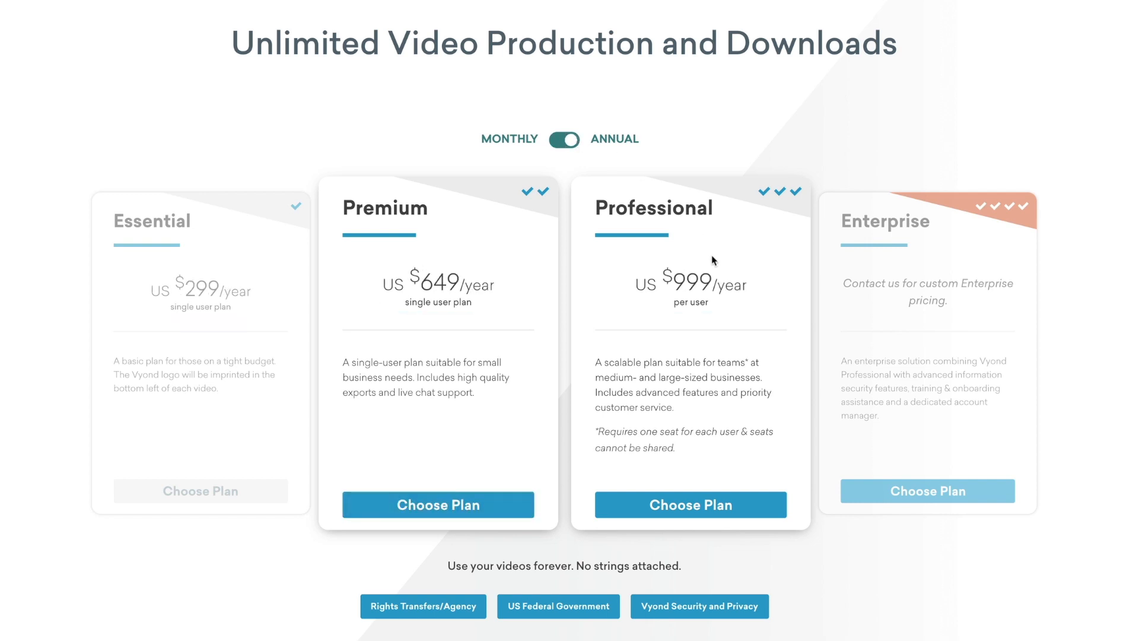